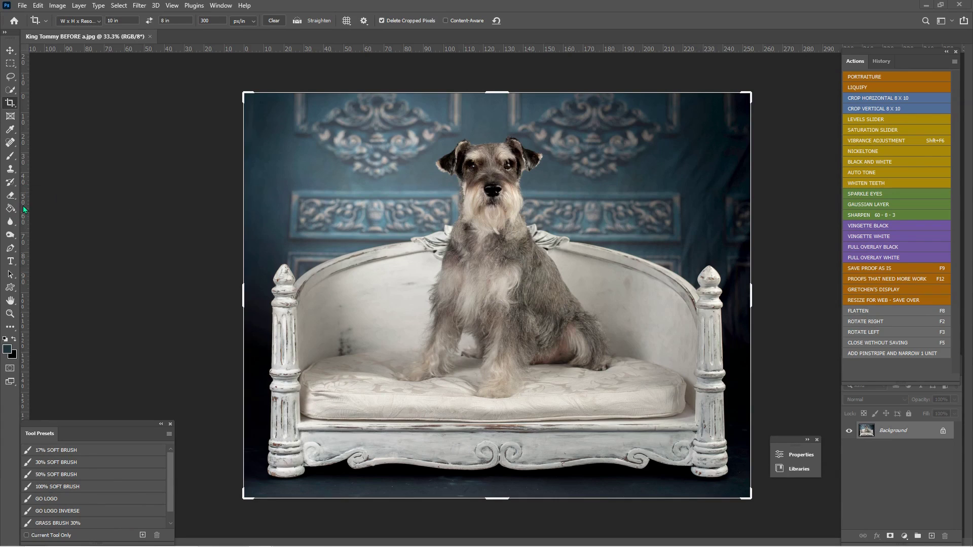
- Place a vertical guide over the bed's left post and hide it
left_click_drag(26, 193, 288, 202)
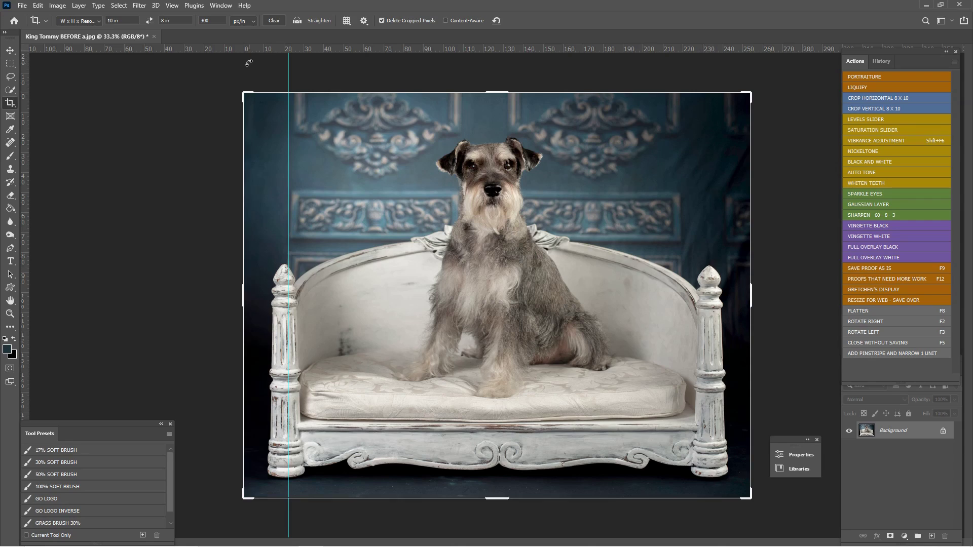
key("ctrl+h")
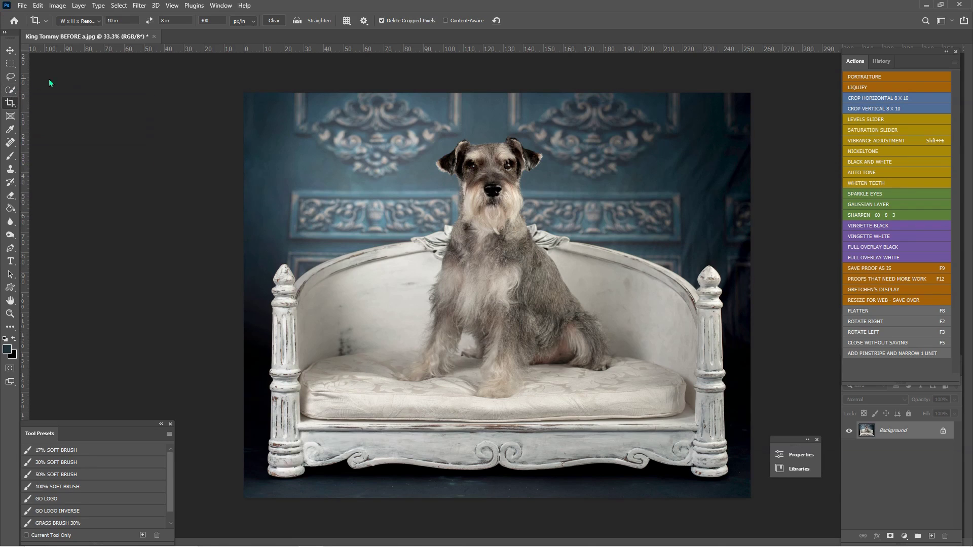
- Select the dog's head and body and the bed's backrest with the Quick Selection tool
left_click(9, 91)
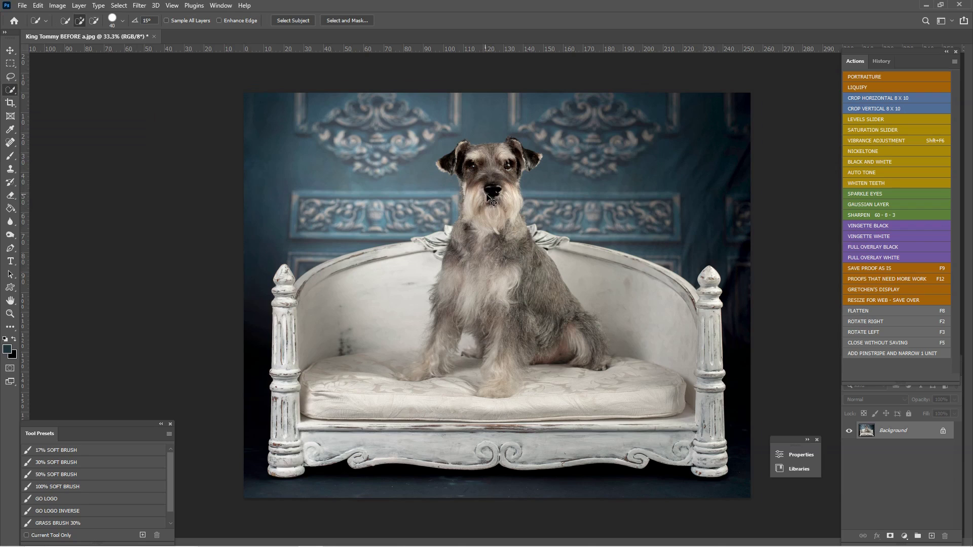
key("ctrl+plus")
scroll(484, 223, "up", 3)
key("bracketright")
key("bracketright")
key("bracketright")
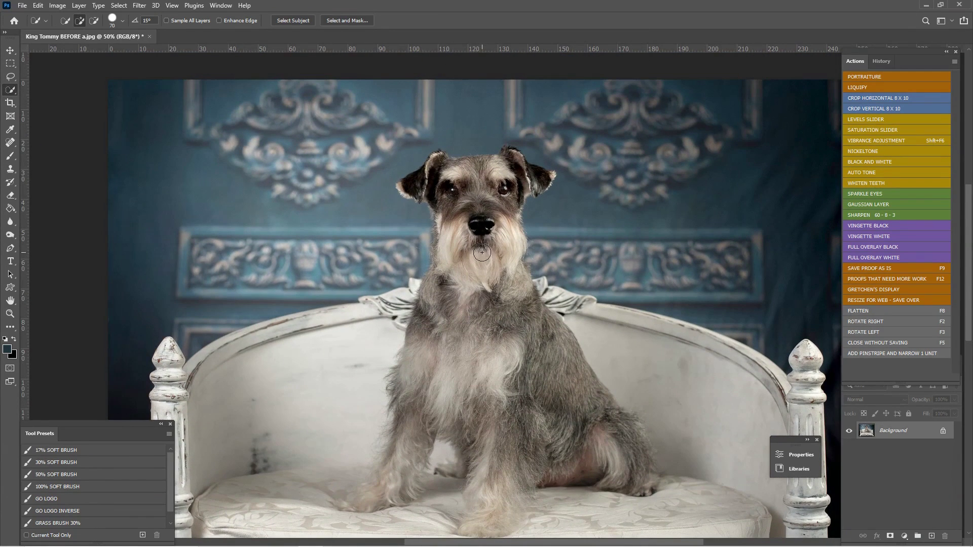
mouse_move(485, 253)
left_mouse_down()
mouse_move(428, 177)
mouse_move(486, 175)
mouse_move(501, 308)
mouse_move(462, 306)
mouse_move(443, 347)
mouse_move(571, 401)
mouse_move(583, 395)
mouse_move(503, 404)
mouse_move(511, 429)
mouse_move(450, 368)
mouse_move(433, 318)
mouse_move(254, 363)
left_mouse_up()
left_click(558, 324)
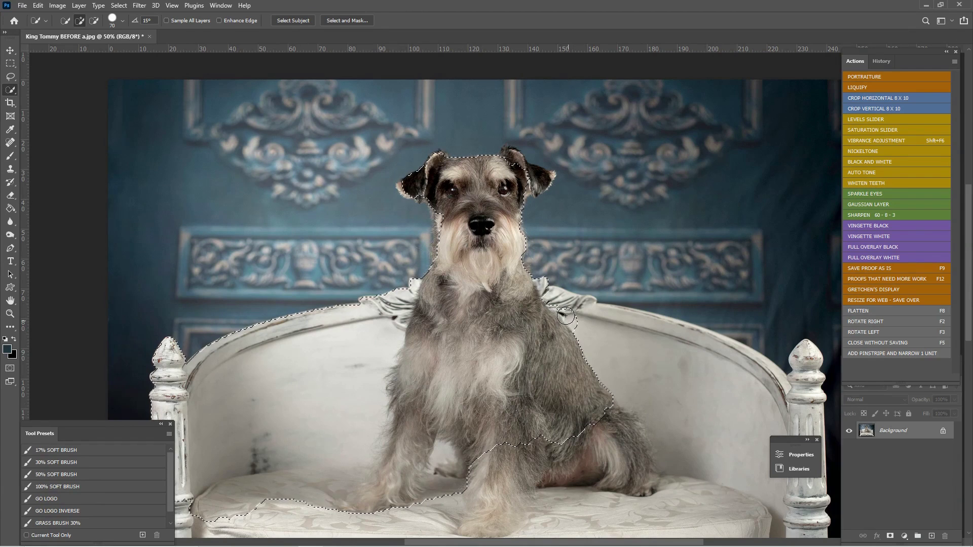
key("bracketleft")
key("bracketleft")
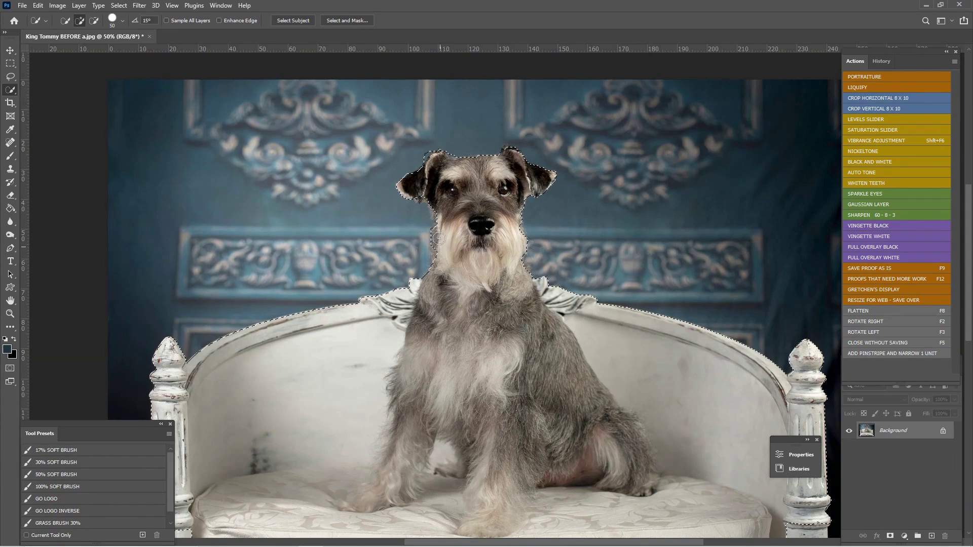
- Extend the selection over the bed's carved base, side rails and post feet using a brush size of 125
scroll(201, 230, "down", 5)
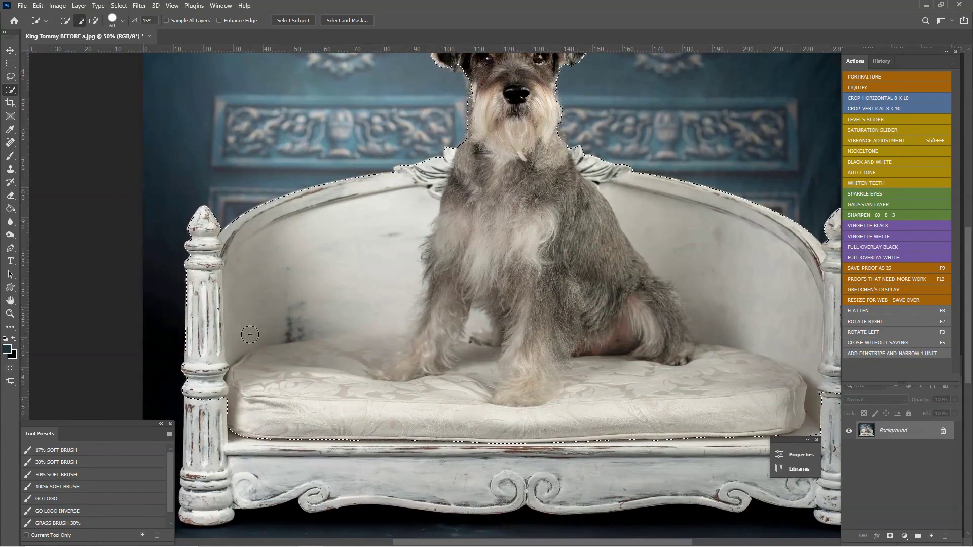
key("bracketright")
key("bracketright")
key("bracketright")
key("bracketright")
key("bracketright")
key("bracketright")
mouse_move(217, 438)
left_mouse_down()
mouse_move(213, 493)
mouse_move(269, 465)
mouse_move(634, 464)
mouse_move(513, 457)
mouse_move(639, 373)
left_mouse_up()
scroll(638, 373, "right", 5)
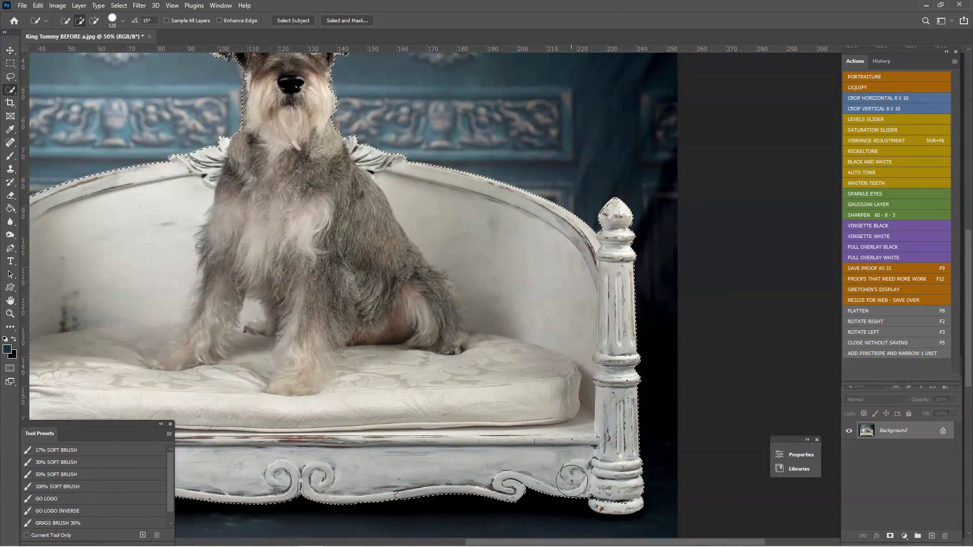
left_click_drag(578, 482, 603, 487)
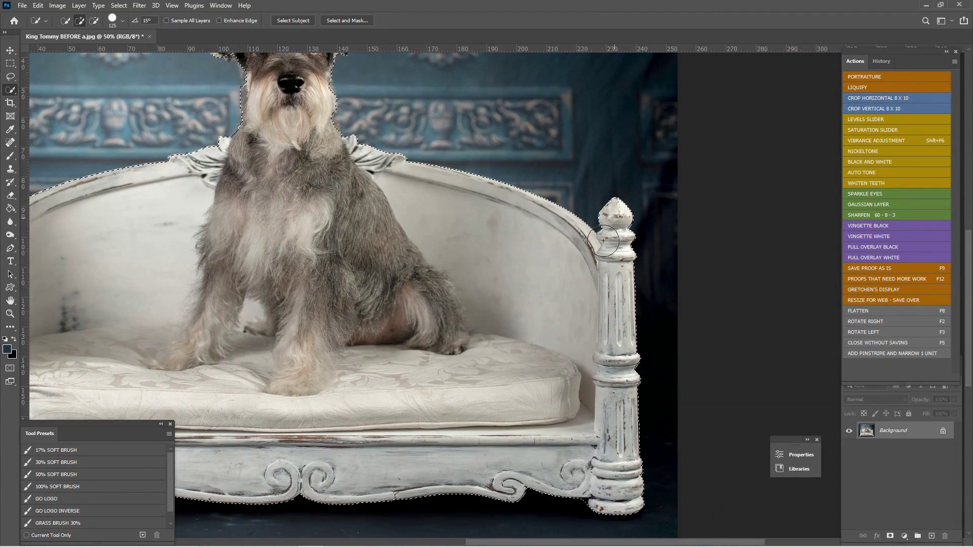
- Refine the selection around the dog's head with a size 45 brush, subtracting stray backdrop above the ears and beside the beard
mouse_move(441, 372)
left_mouse_down()
mouse_move(577, 372)
mouse_move(596, 349)
left_mouse_up()
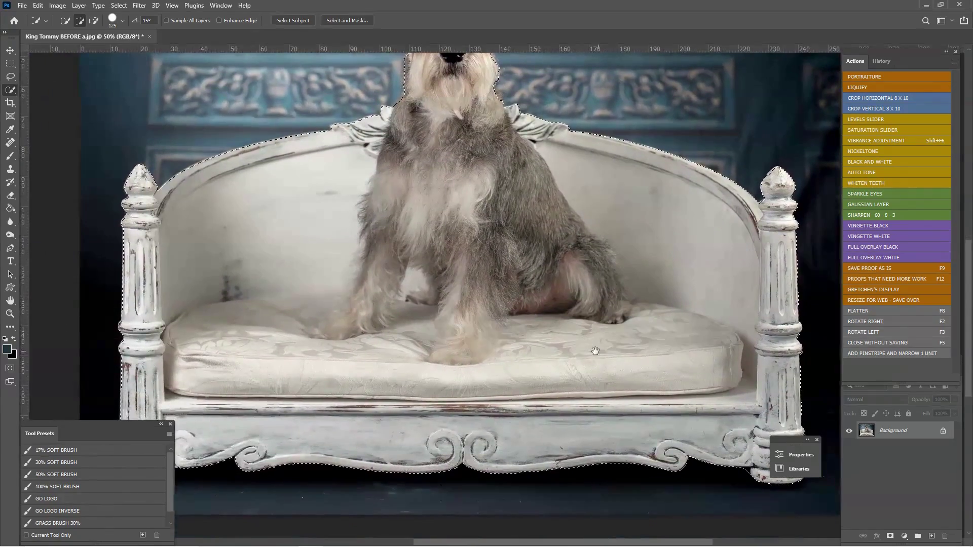
left_click_drag(493, 286, 480, 452)
key("ctrl+plus")
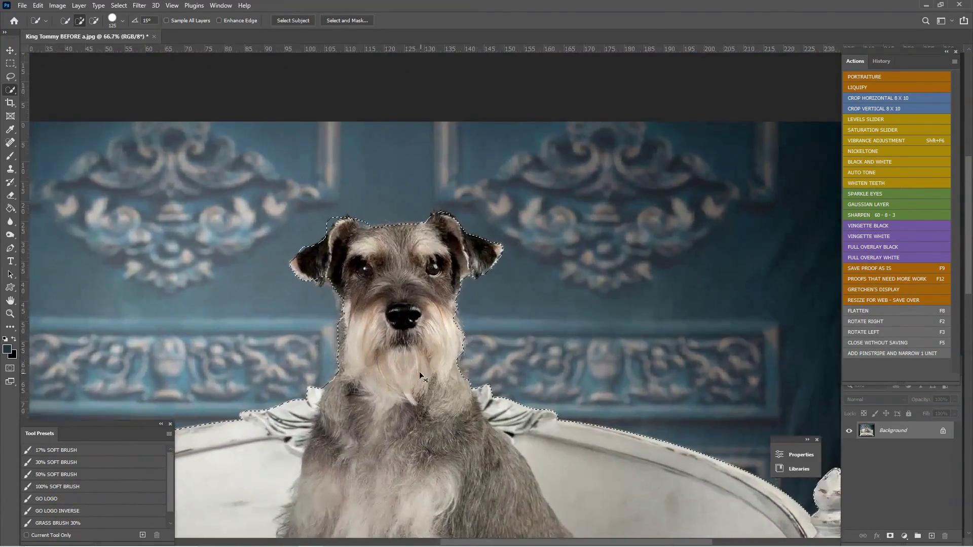
key("ctrl+plus")
key("bracketleft")
left_click_drag(271, 304, 269, 324)
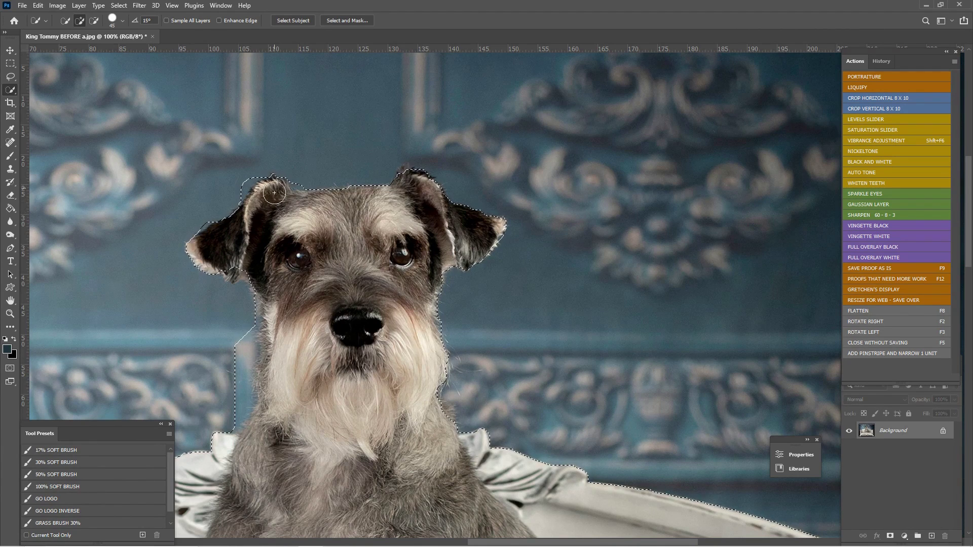
left_click_drag(354, 219, 339, 133)
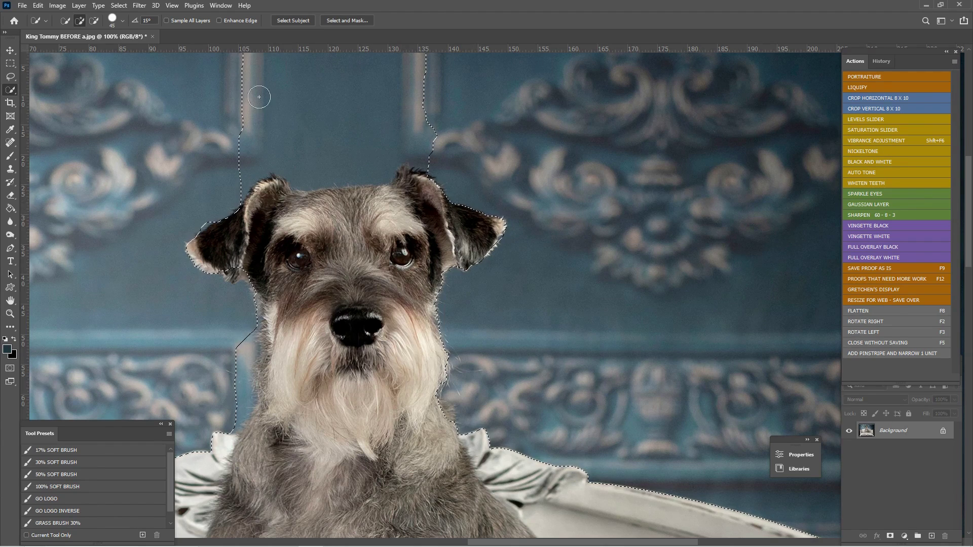
mouse_move(211, 146)
left_mouse_down()
mouse_move(389, 147)
mouse_move(278, 147)
left_mouse_up()
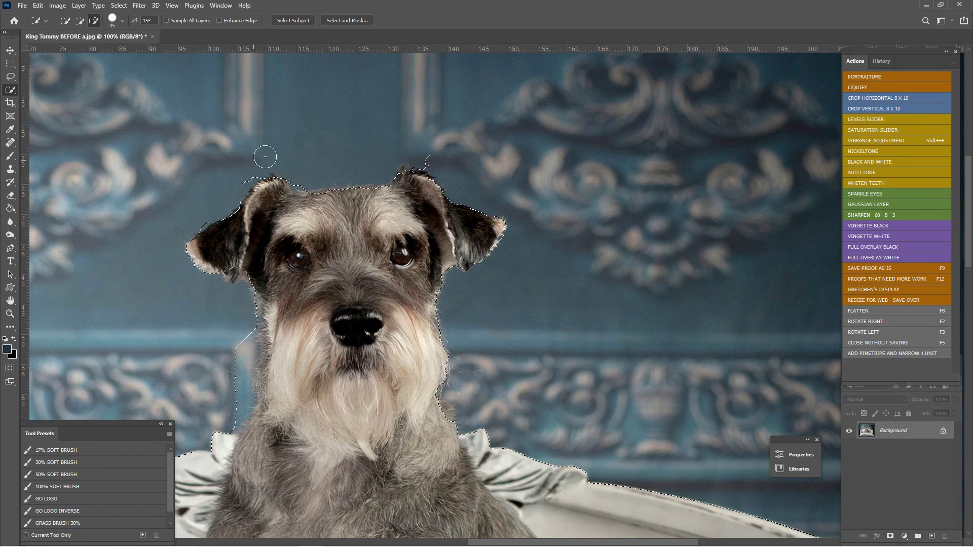
left_click(429, 146)
left_click(238, 344)
left_click(79, 22)
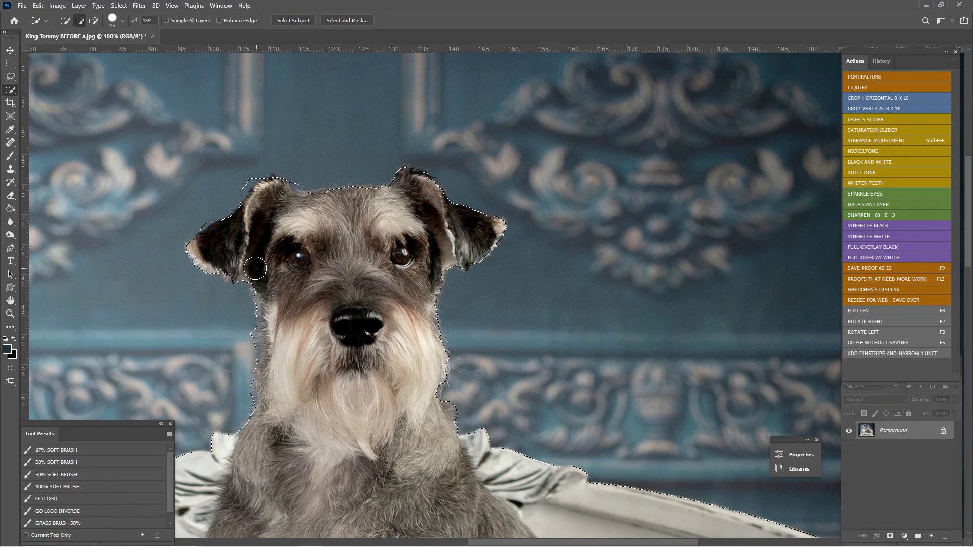
- Drop the dog-and-bed selection and undo the deselection
key("ctrl+d")
key("ctrl+minus")
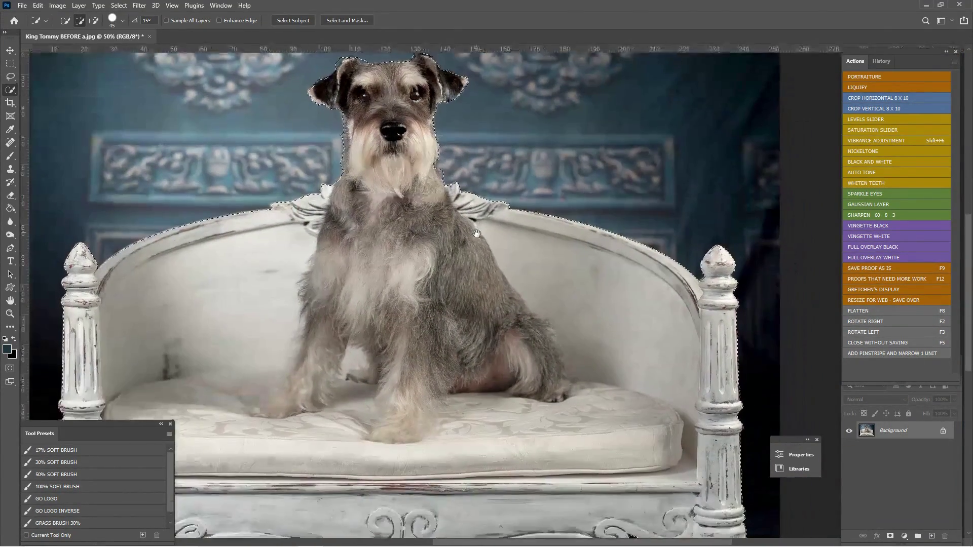
left_click_drag(476, 233, 499, 244)
key("ctrl+minus")
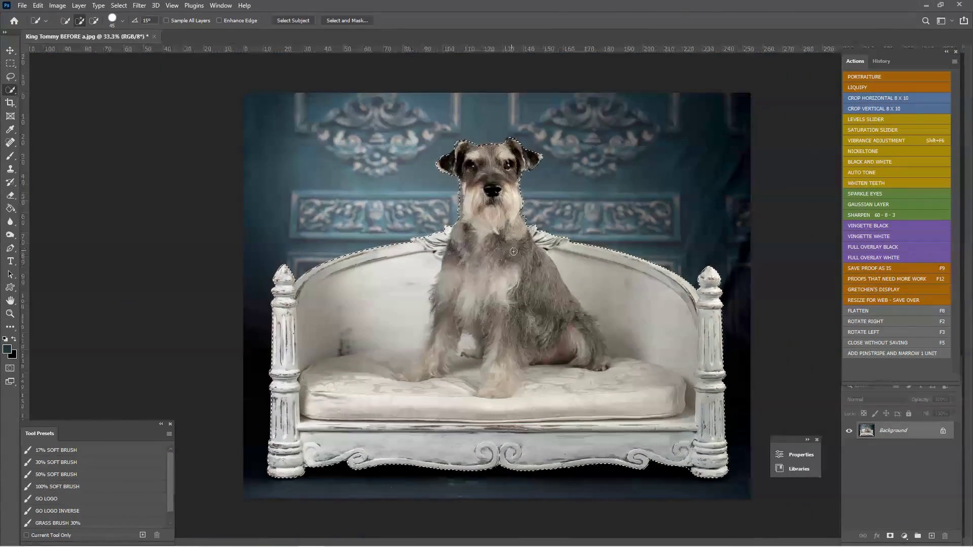
key("ctrl+d")
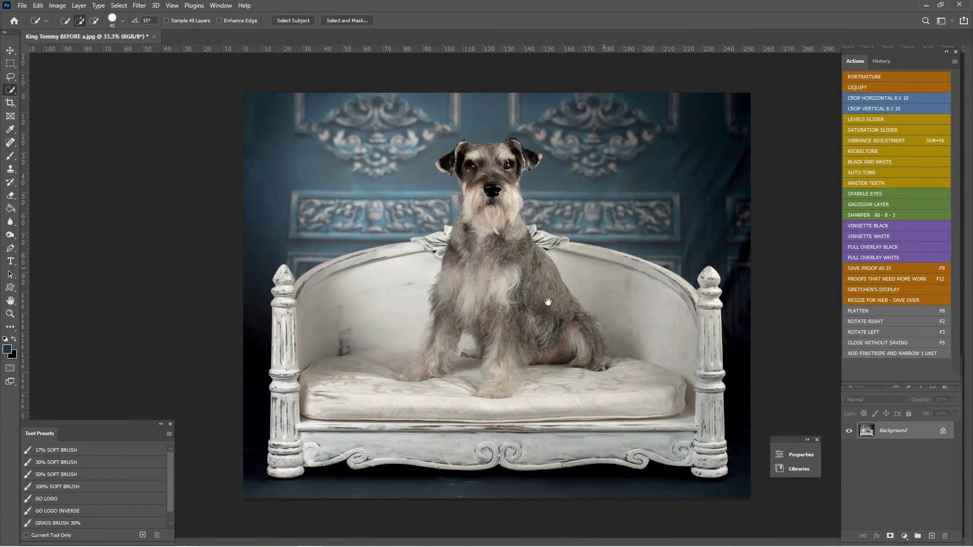
key("ctrl+z")
- Save the dog-and-bed selection as a new channel named "Tommy Cutout"
left_click(118, 5)
left_click(139, 237)
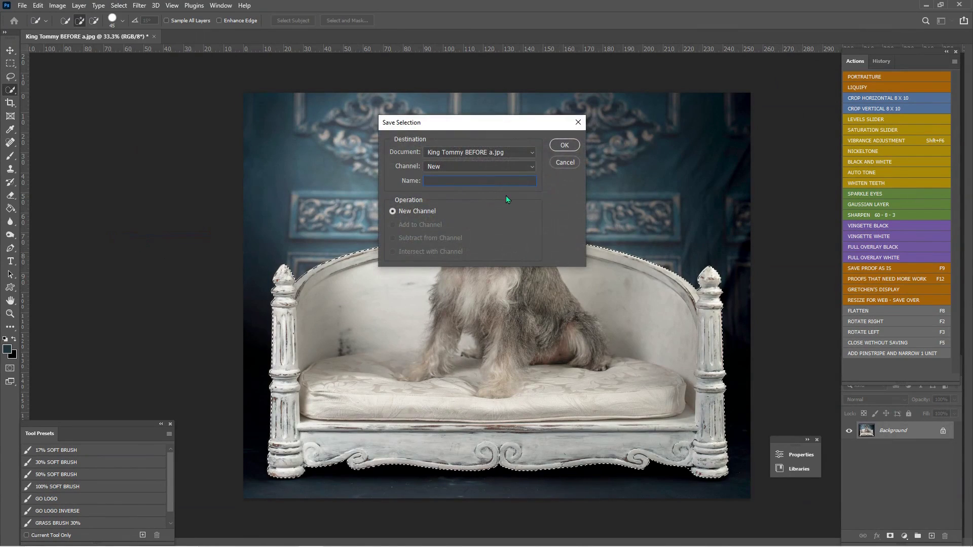
type("Tommy Cutout")
left_click(565, 149)
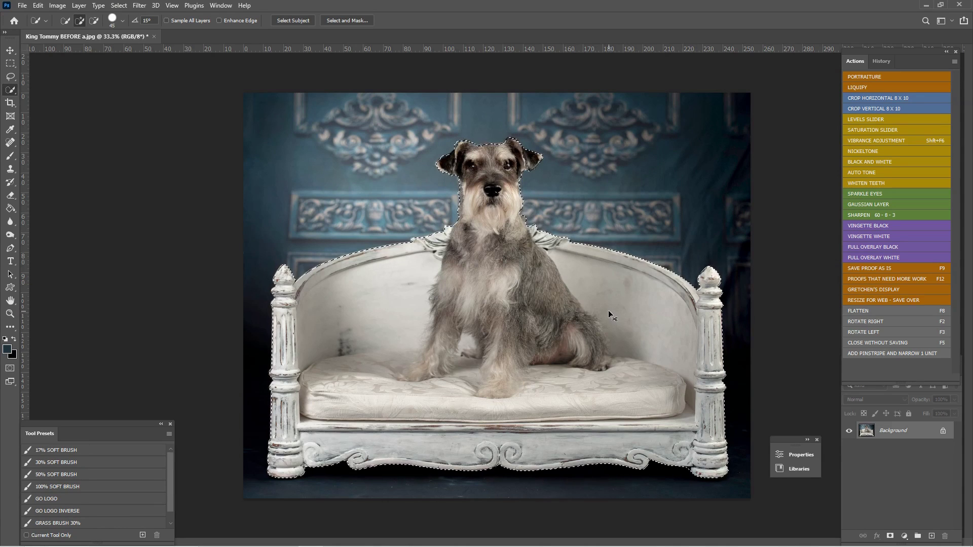
- Copy the selected dog and bed to a new layer and name that layer "Tommy Cutout"
key("ctrl+j")
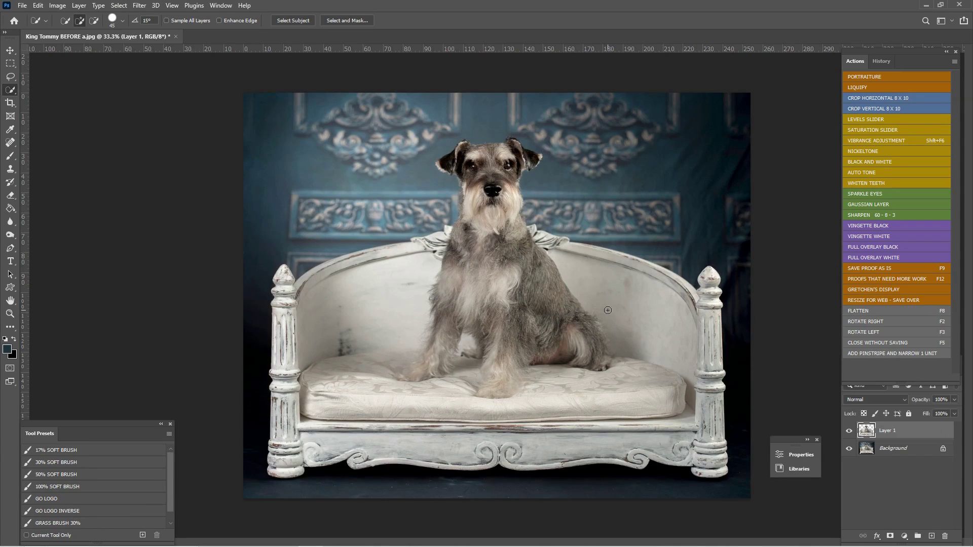
double_click(891, 432)
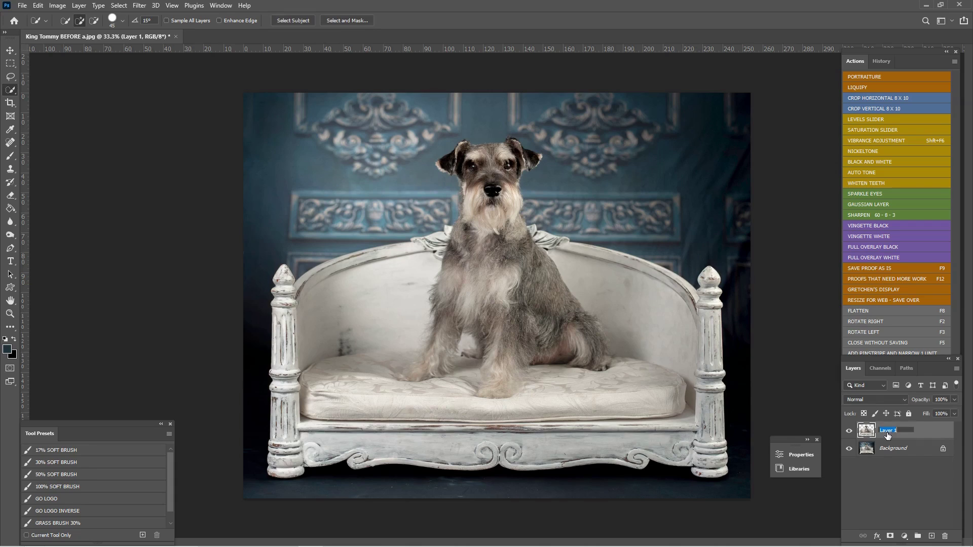
type("Tommy Cutout")
left_click(879, 481)
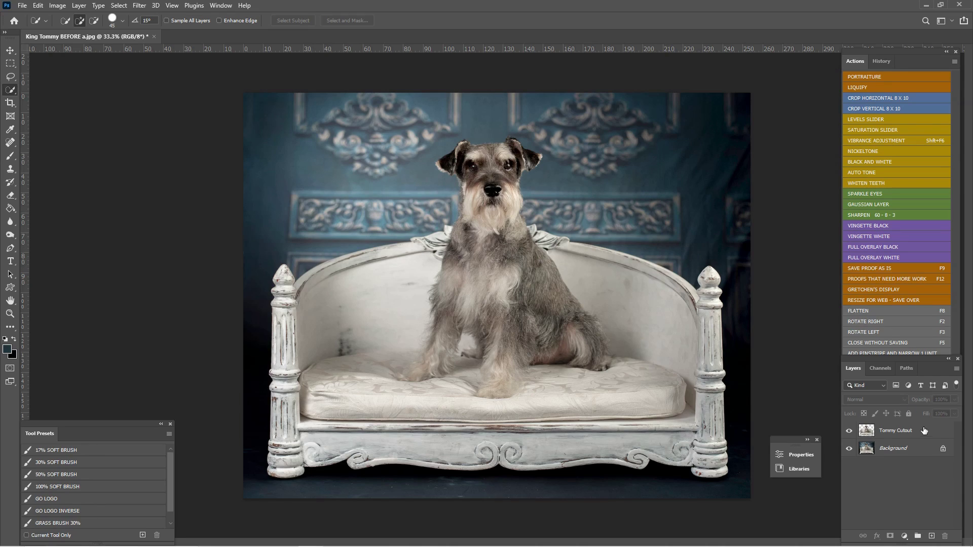
- Convert the locked Background into a regular layer named "Original Image"
left_click(916, 452)
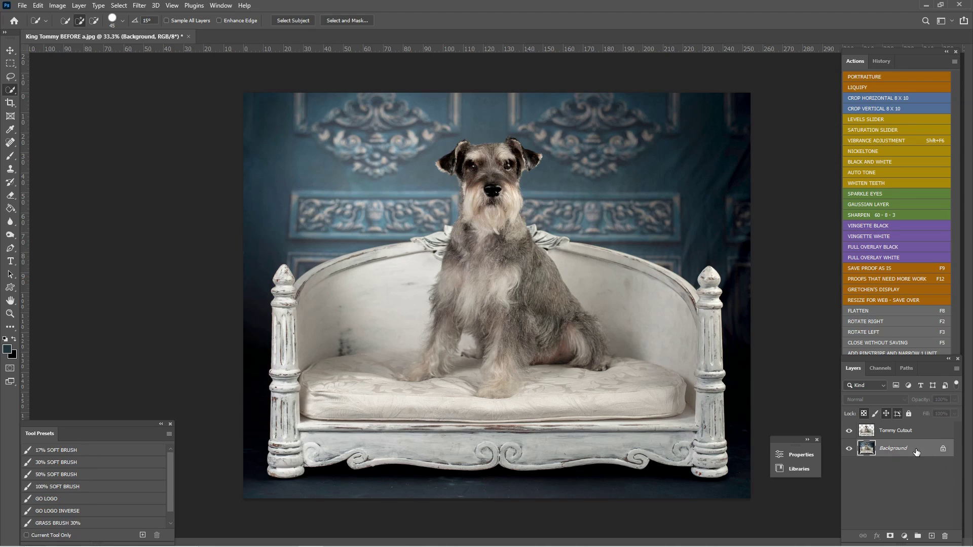
double_click(916, 452)
type("Orinih")
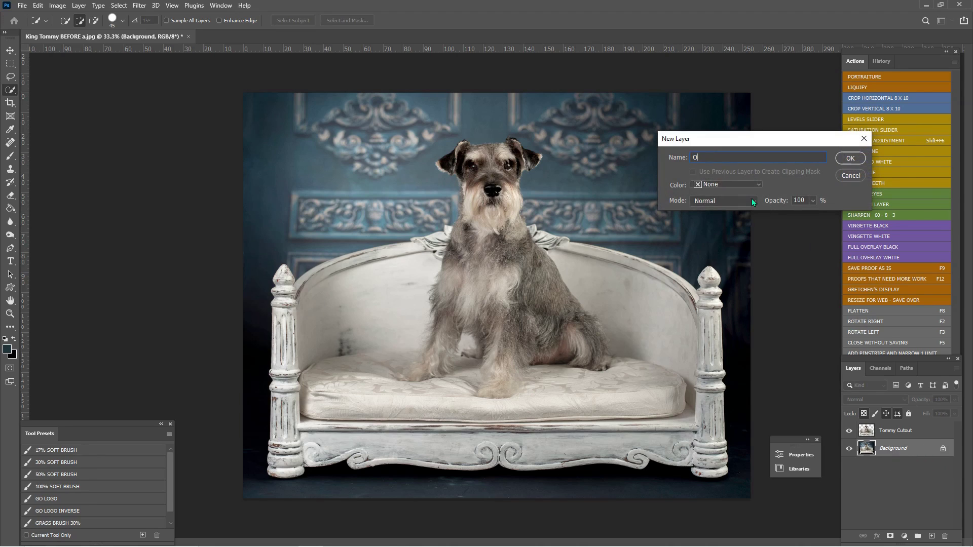
key("BackSpace")
key("BackSpace")
type("iginal Image")
left_click(844, 163)
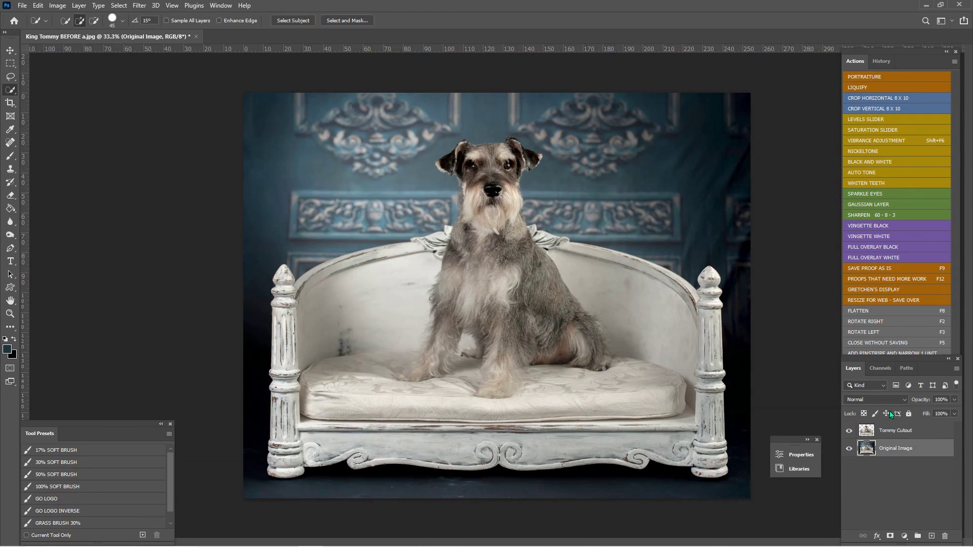
- Try to load the Original Image Transparency channel as an inverted new selection
left_click(118, 8)
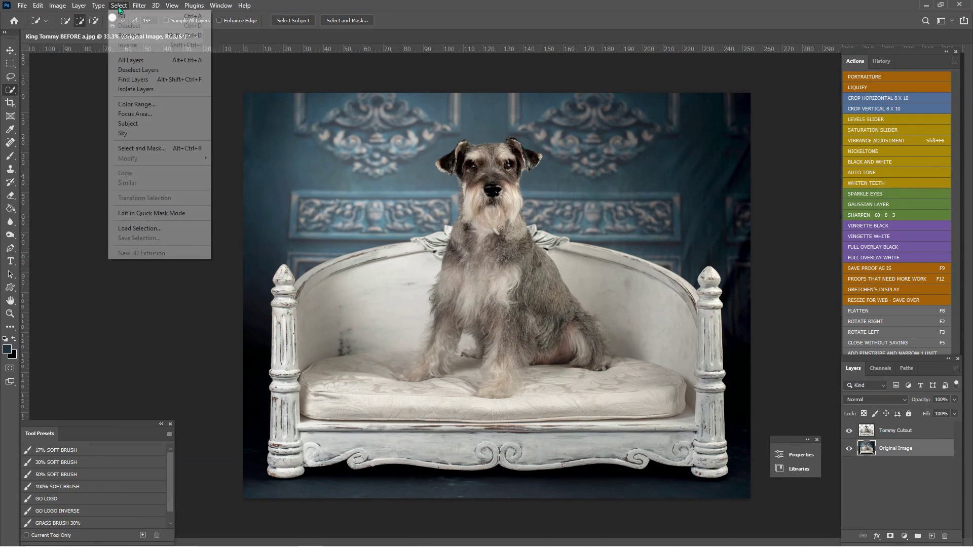
left_click(153, 230)
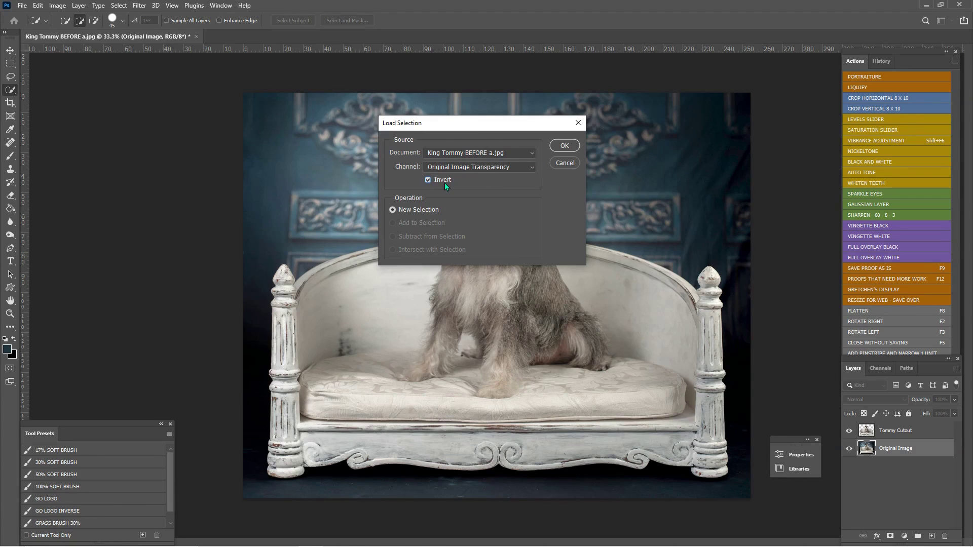
left_click(564, 145)
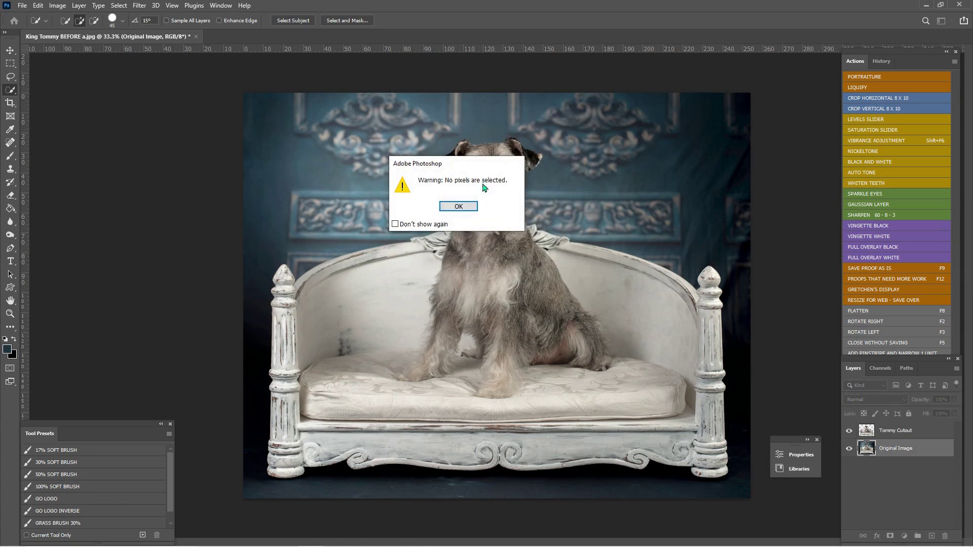
left_click(458, 207)
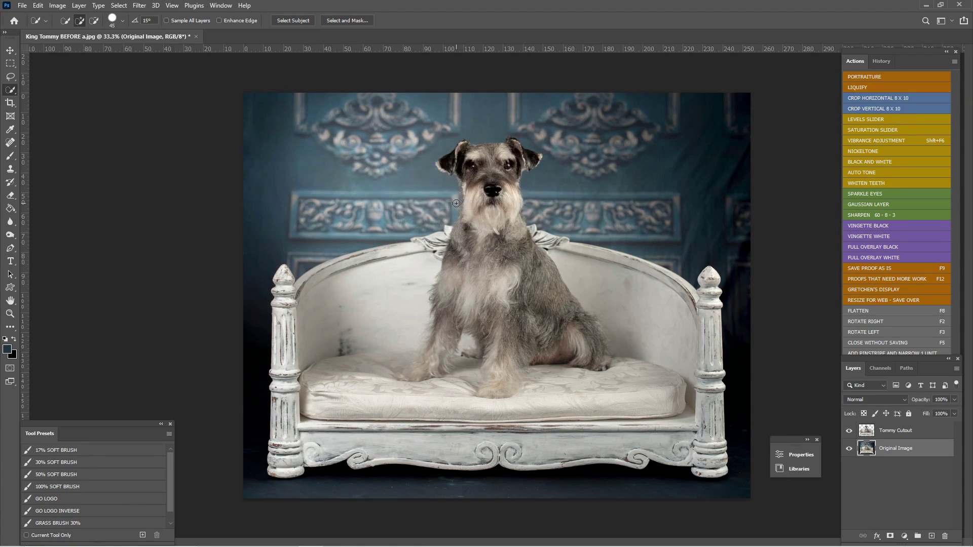
- Load the saved Tommy Cutout channel as an inverted new selection on the Original Image layer
left_click(918, 445, "ctrl")
left_click(925, 447)
left_click(119, 6)
left_click(157, 229)
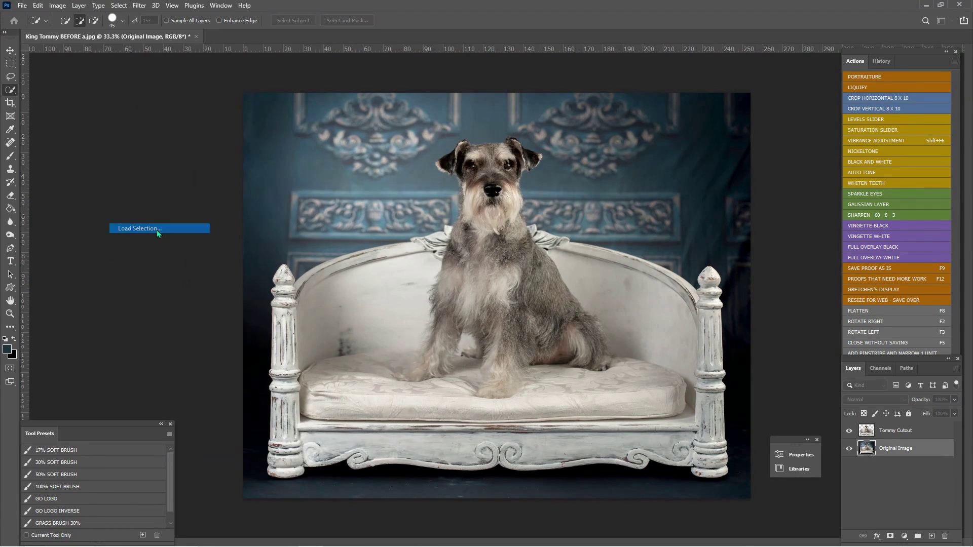
left_click(472, 169)
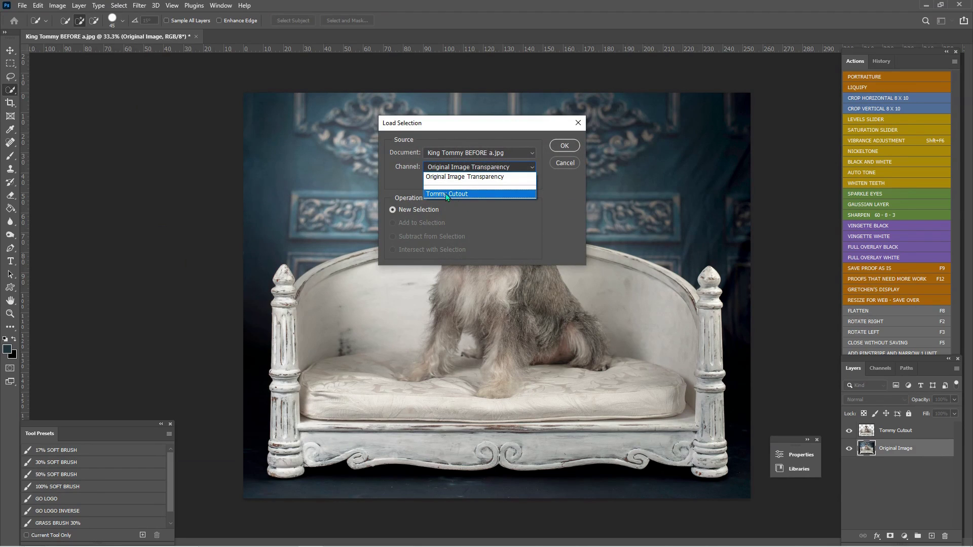
left_click(447, 194)
left_click(495, 165)
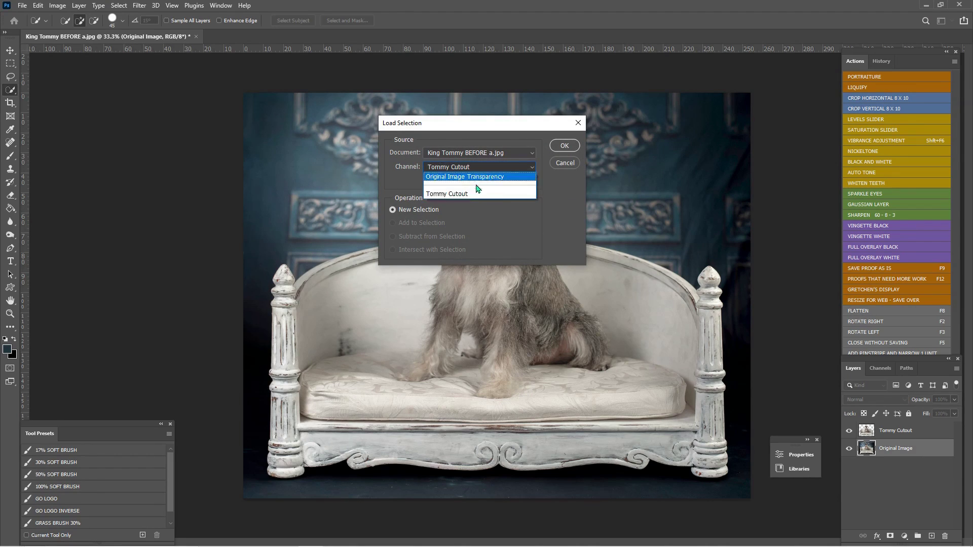
left_click(470, 193)
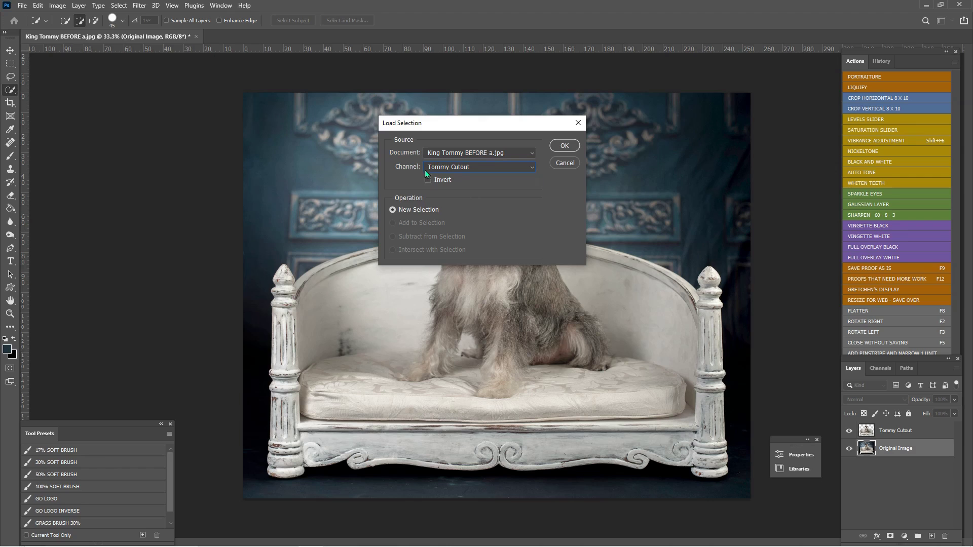
left_click(566, 146)
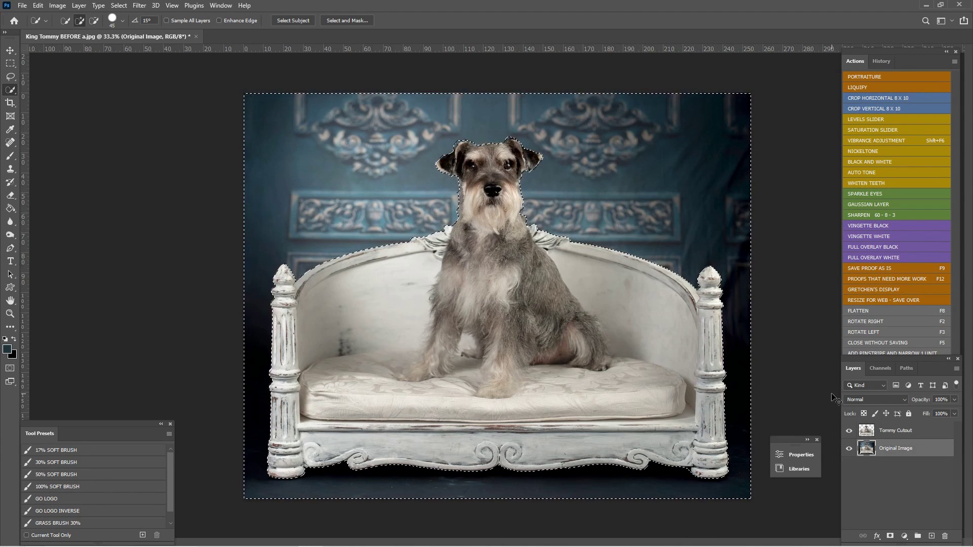
- Copy the selected backdrop to a new layer and name that layer "To Straighten"
key("ctrl+j")
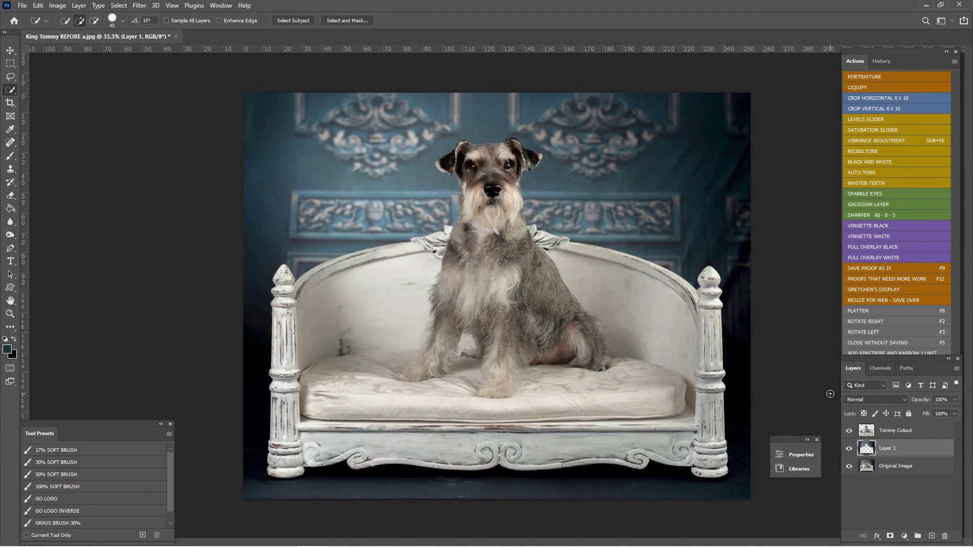
double_click(887, 449)
type("To Straighten")
left_click(899, 489)
- Select the To Straighten layer and start a Free Transform on it
left_click(908, 466)
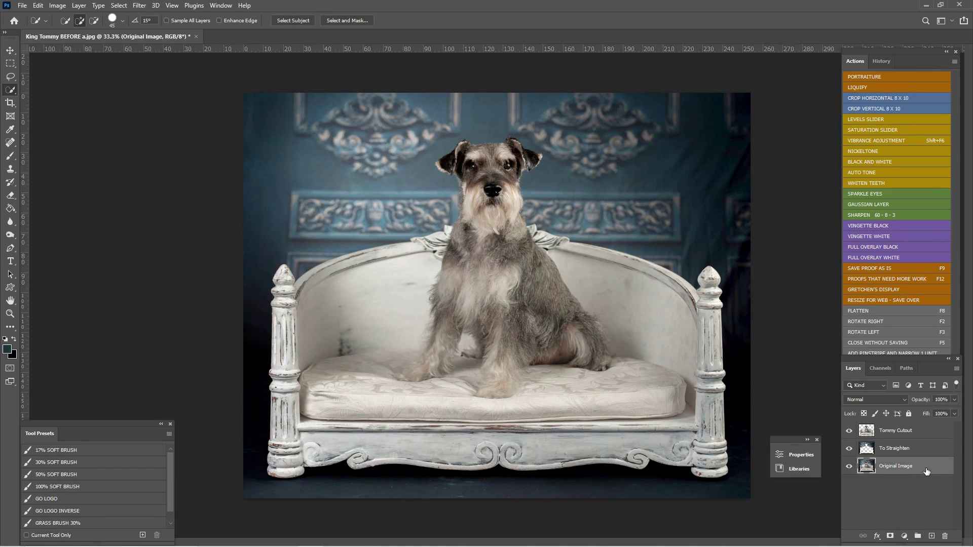
left_click(919, 452)
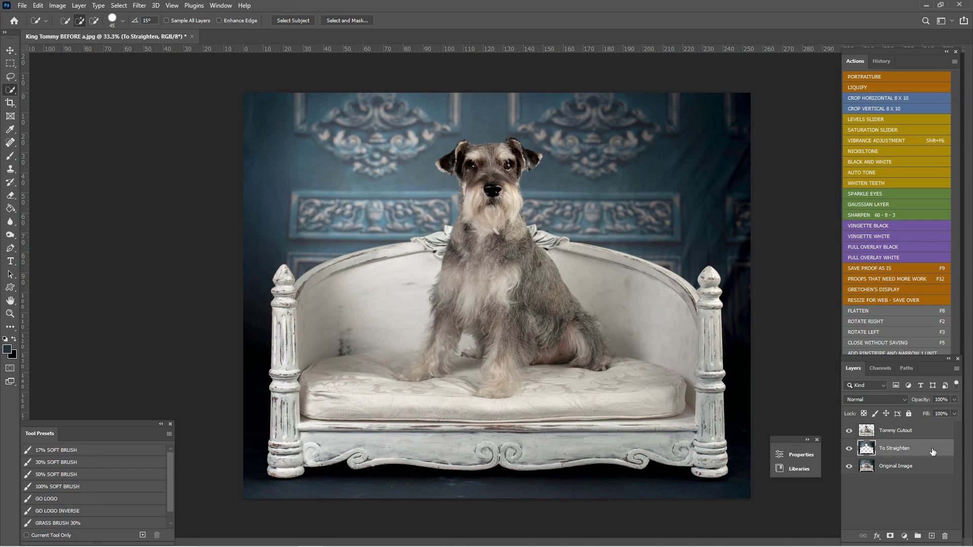
left_click(921, 431)
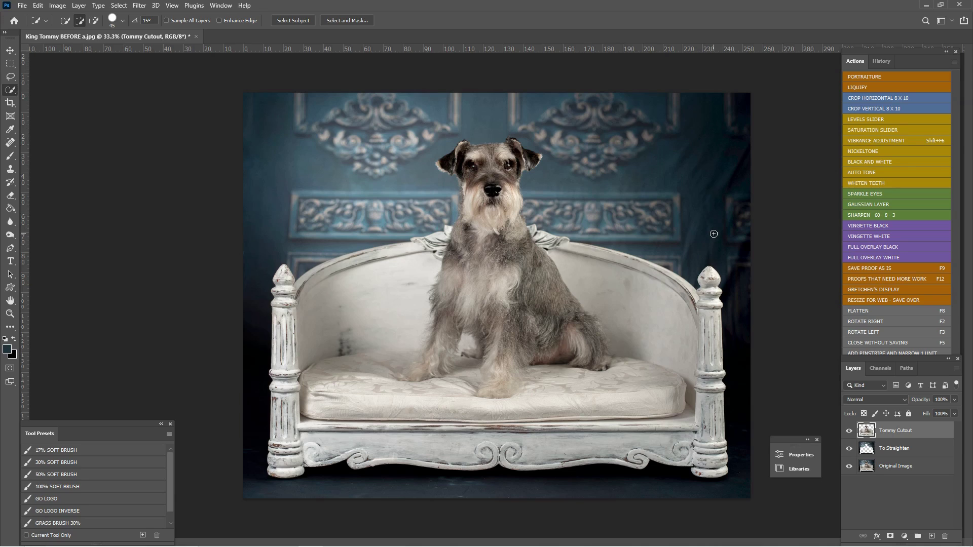
left_click(925, 449)
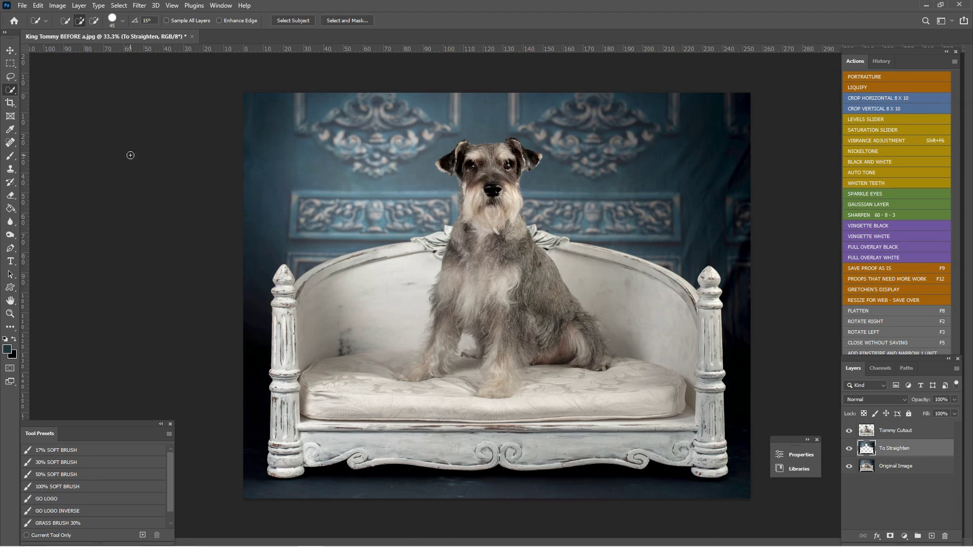
key("ctrl+t")
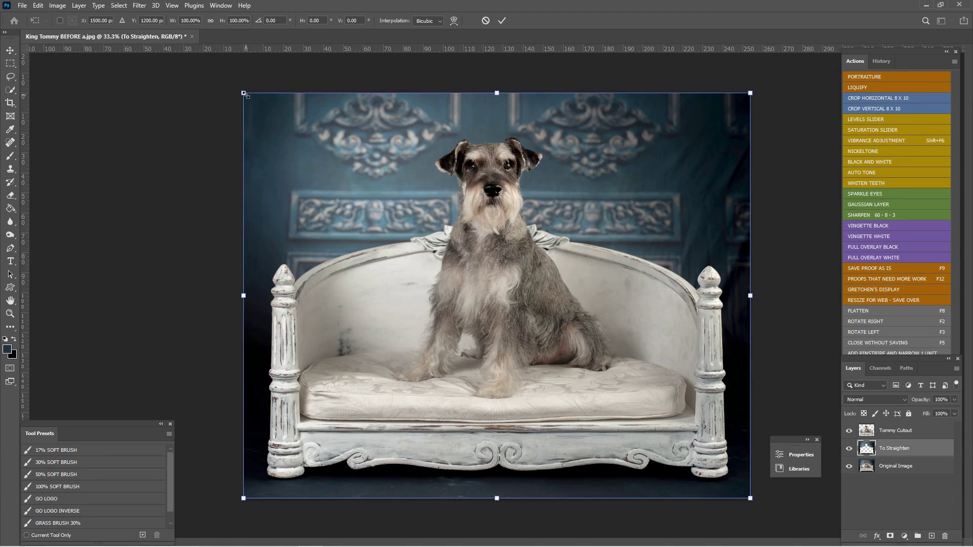
- Try scaling the backdrop from its upper-left corner and rotating it by -2.60°, undoing each trial
left_click_drag(243, 93, 261, 122)
key("ctrl+z")
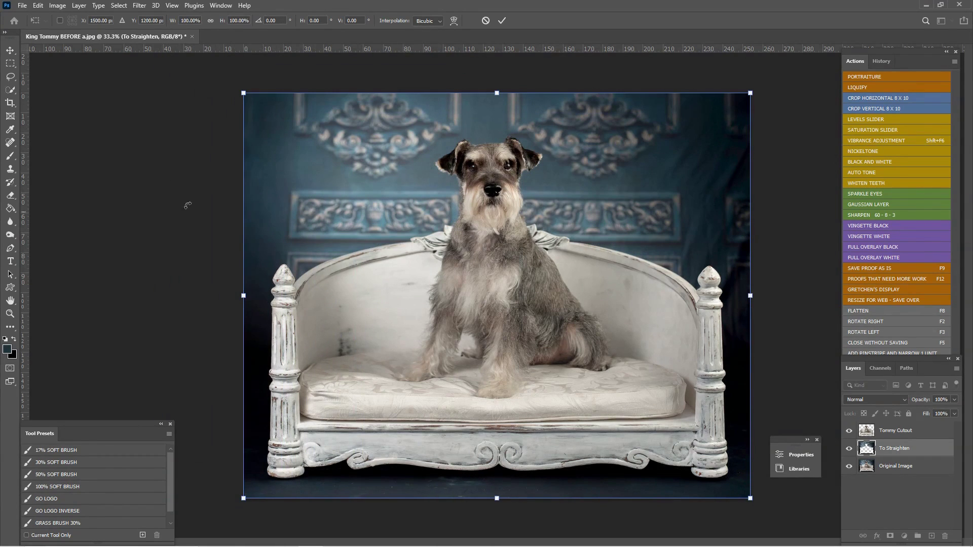
left_click_drag(213, 75, 204, 89)
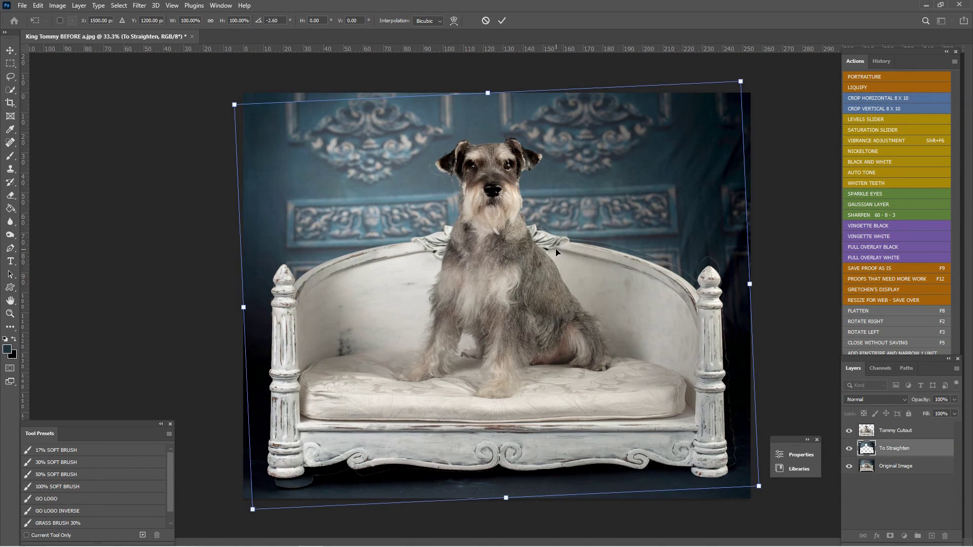
key("ctrl+z")
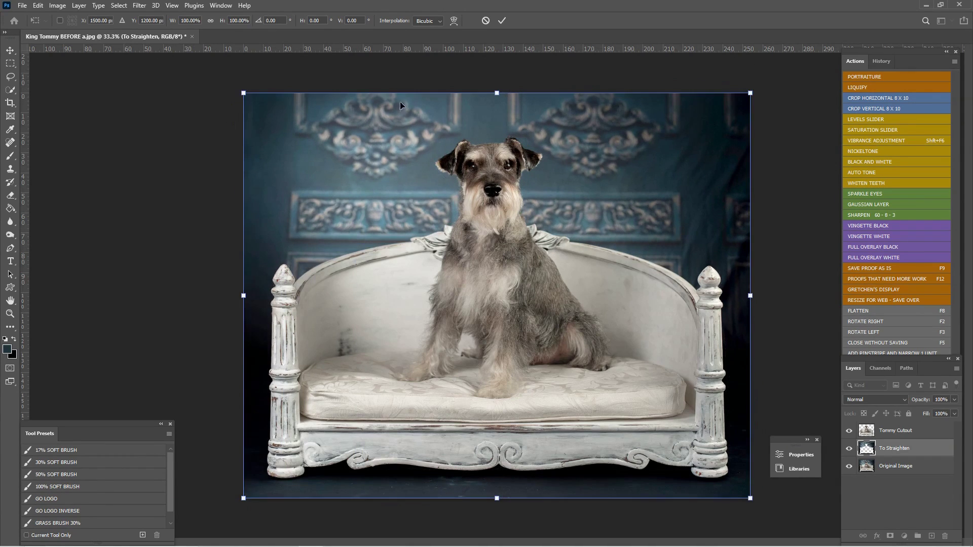
- Skew the To Straighten layer by moving its lower-left corner down and inward to level the backdrop's carved panels
right_click(284, 159)
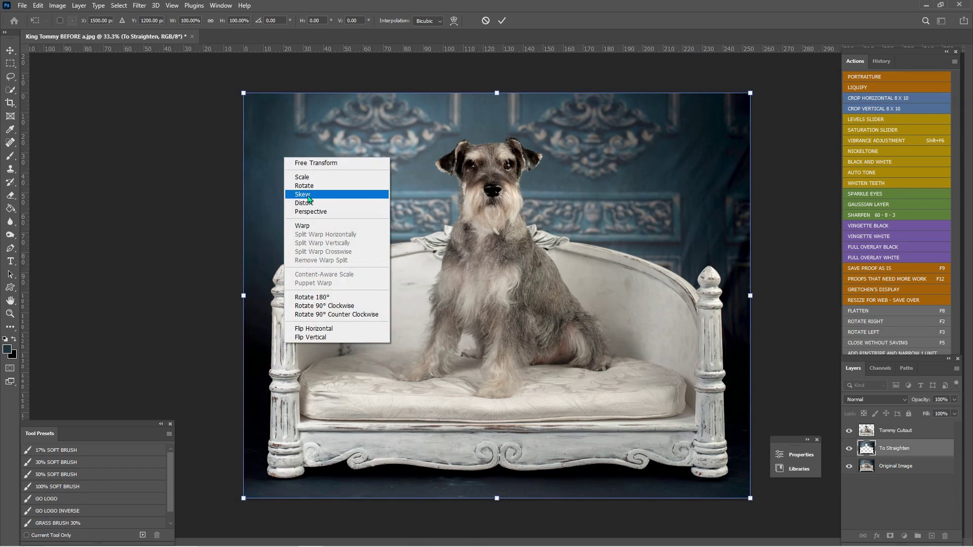
left_click(308, 196)
right_click(291, 148)
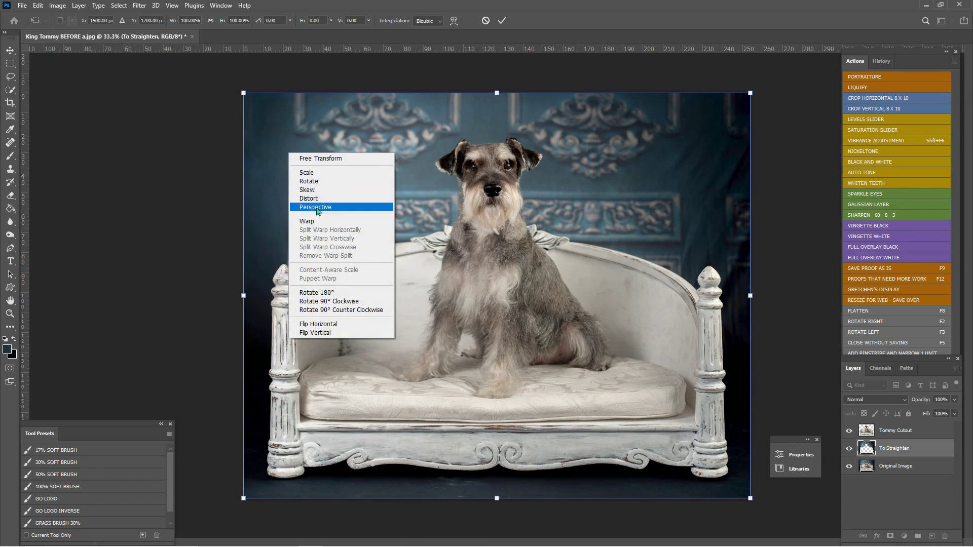
left_click(309, 184)
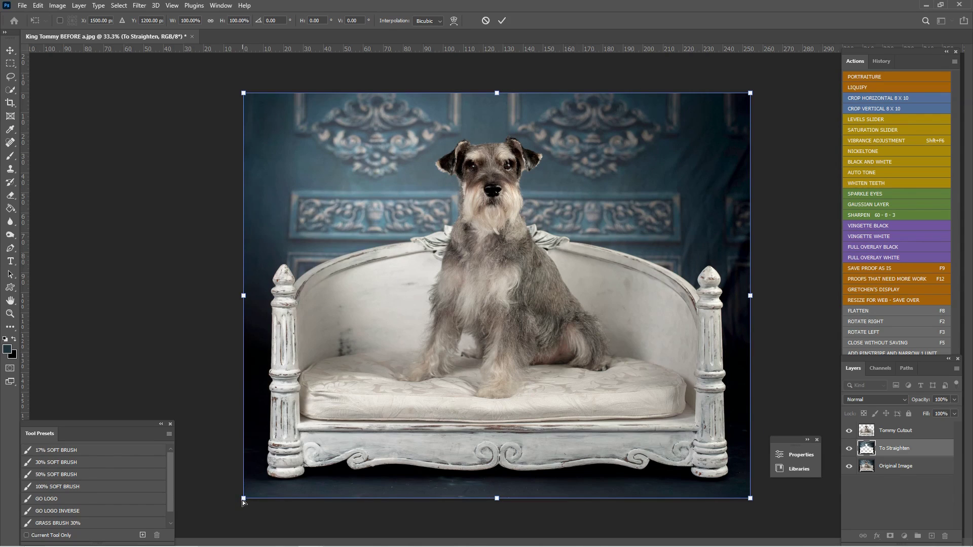
left_click_drag(243, 502, 254, 523)
- Try horizontal and vertical ruler guides over the backdrop, toggle the rulers, and hide the guides
left_click_drag(27, 198, 299, 193)
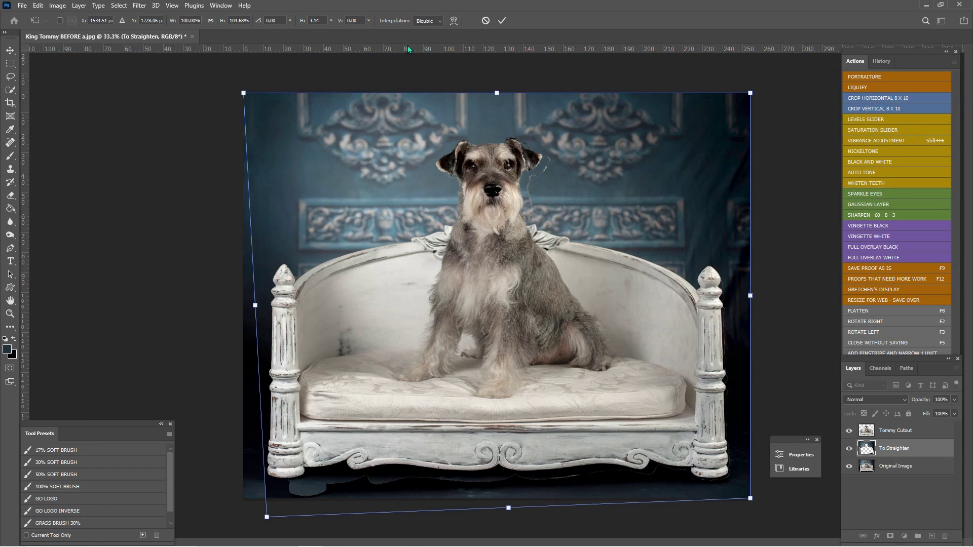
left_click_drag(408, 49, 411, 140)
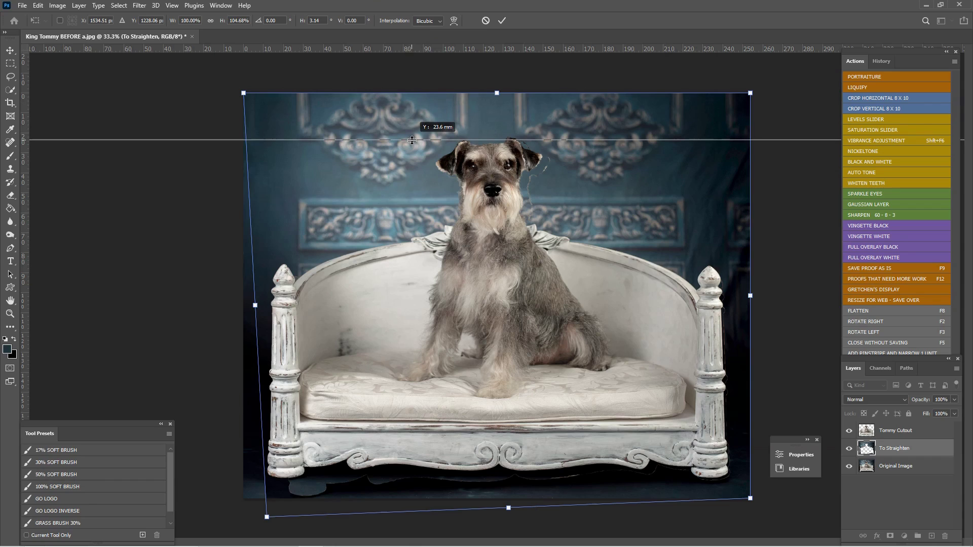
left_click_drag(412, 141, 408, 20)
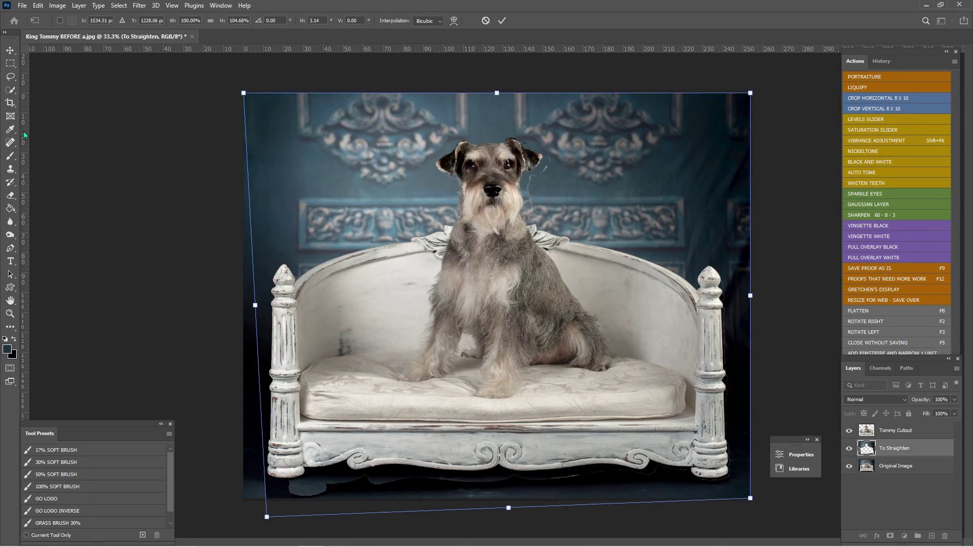
key("ctrl+r")
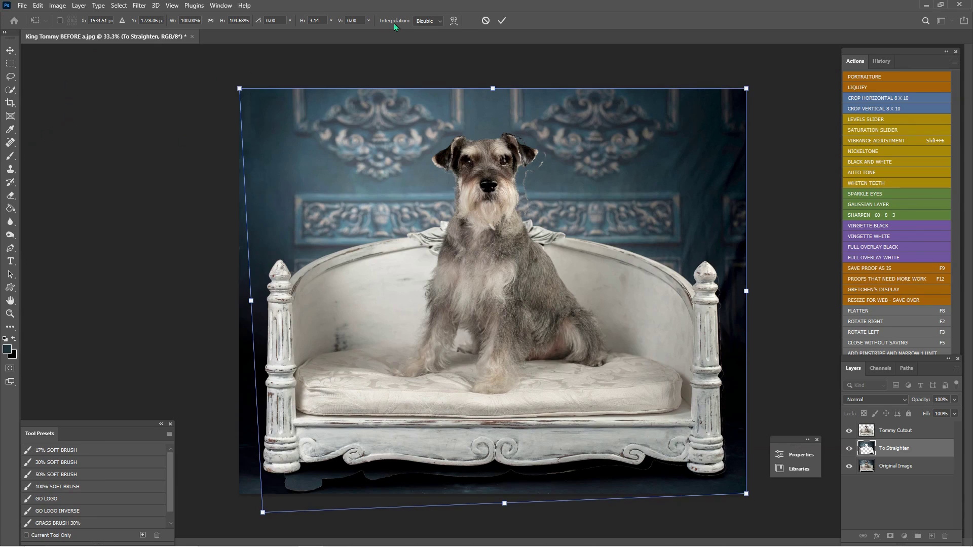
key("ctrl+r")
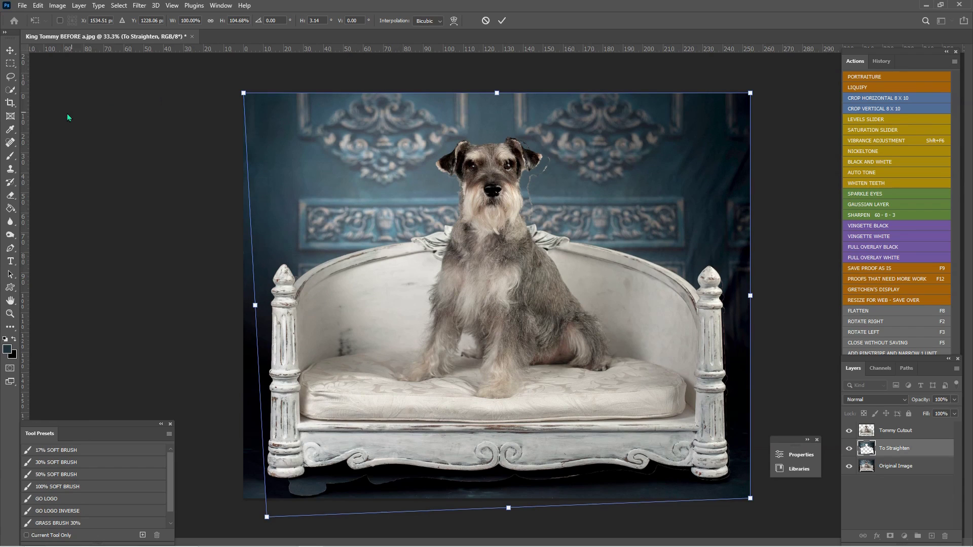
mouse_move(23, 120)
left_mouse_down()
mouse_move(497, 106)
mouse_move(26, 120)
mouse_move(41, 119)
left_mouse_up()
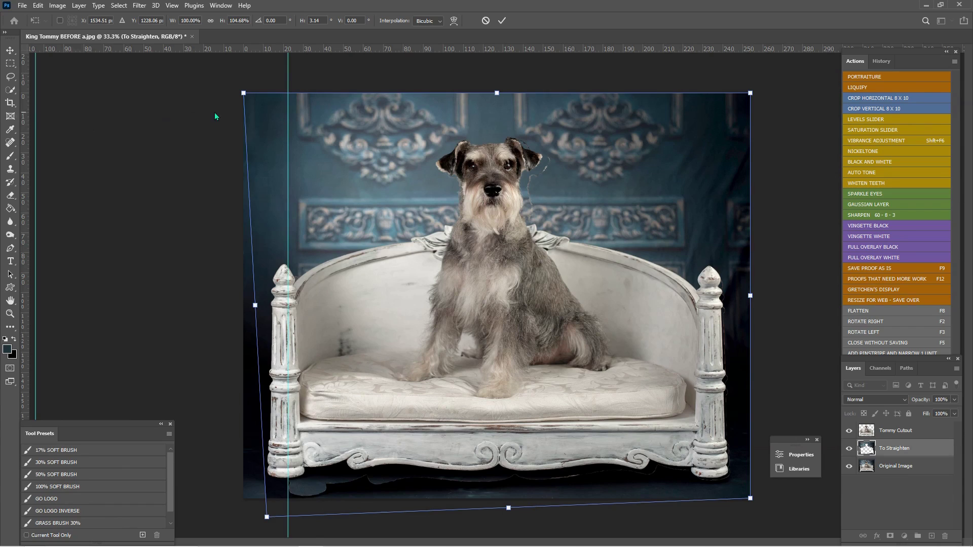
left_click_drag(288, 67, 18, 76)
key("ctrl+h")
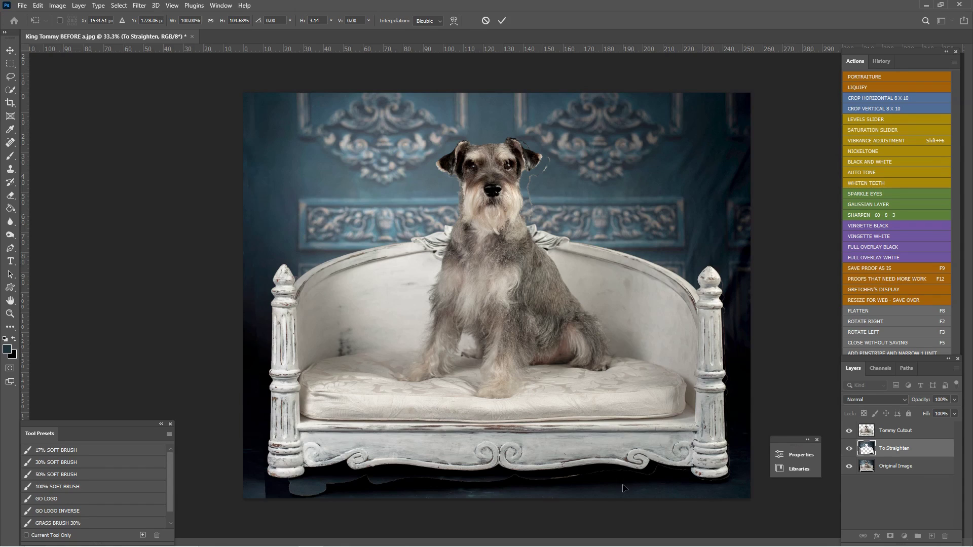
- Apply the transform and erase the shifted backdrop remnants around the bed's base and posts on the To Straighten layer
key("Return")
key("e")
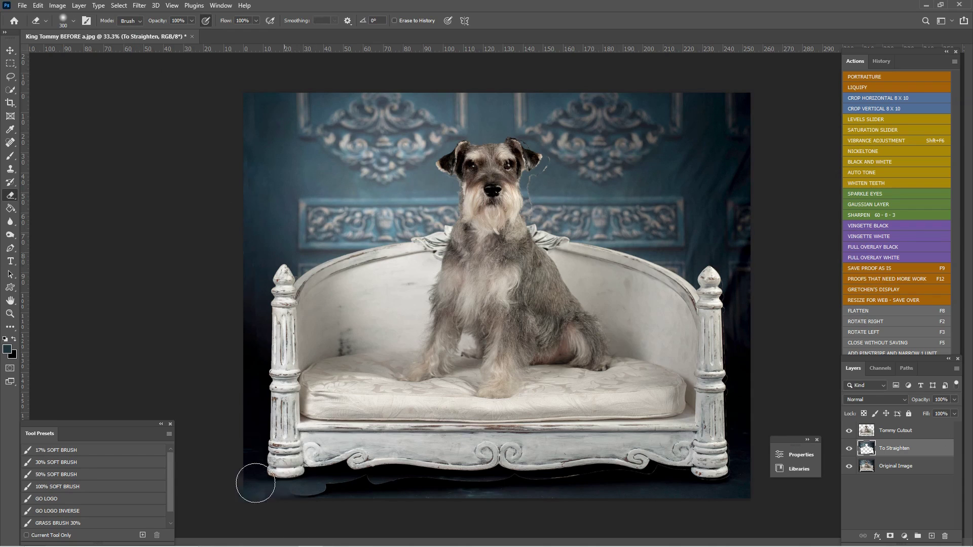
mouse_move(256, 482)
left_mouse_down()
mouse_move(270, 499)
mouse_move(578, 490)
mouse_move(509, 488)
mouse_move(733, 472)
mouse_move(738, 414)
mouse_move(721, 275)
left_mouse_up()
key("bracketleft")
key("bracketleft")
key("bracketleft")
key("bracketleft")
key("bracketleft")
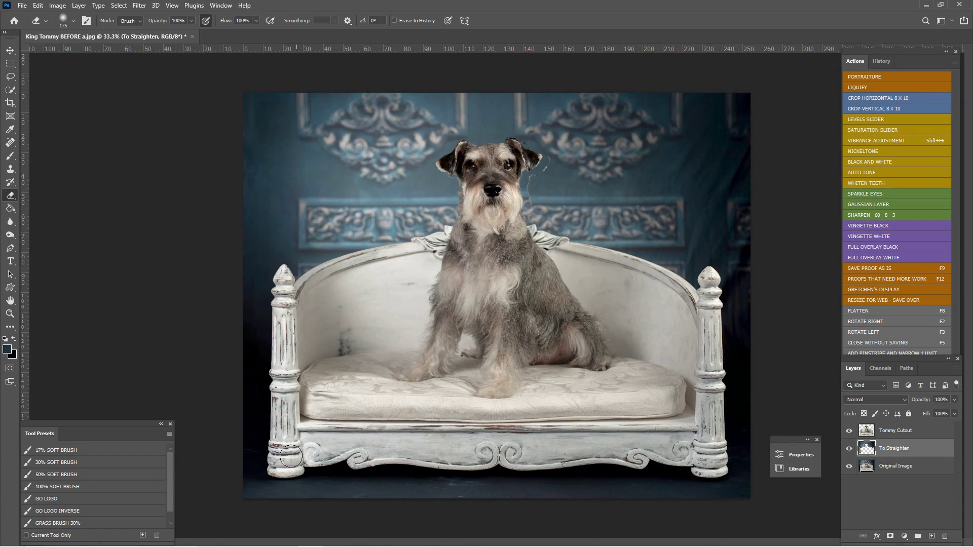
- Erase the ghost outline in the backdrop beside the dog's face and right-hand ear with a smaller eraser
key("ctrl+plus")
left_click_drag(553, 232, 491, 375)
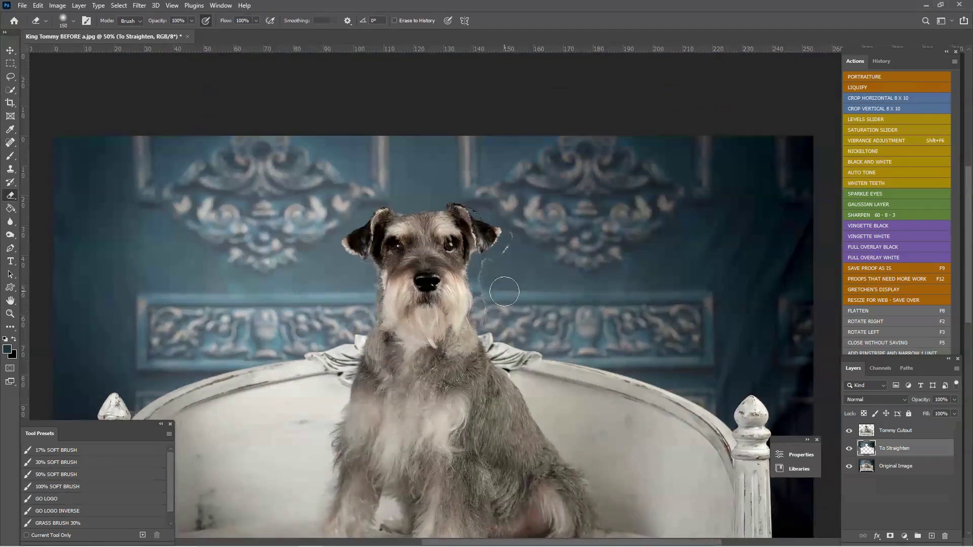
key("bracketleft")
key("bracketleft")
key("bracketleft")
key("bracketleft")
key("bracketleft")
key("bracketleft")
mouse_move(482, 300)
left_mouse_down()
mouse_move(477, 267)
mouse_move(509, 234)
left_mouse_up()
- Enlarge the eraser to 500 px and erase the shifted layer over the upper ornament to the right of the dog
key("bracketright")
key("bracketright")
key("bracketright")
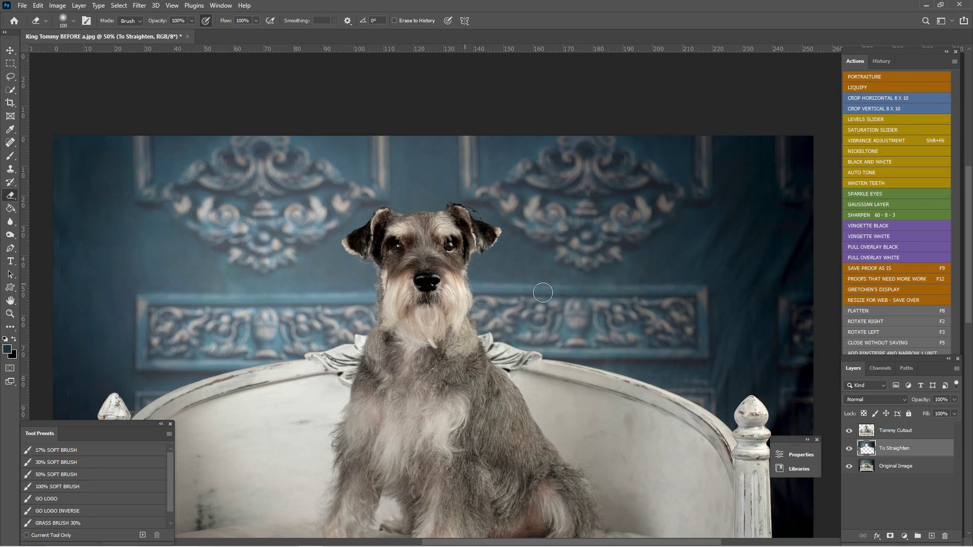
key("bracketright")
key("bracketright")
key("bracketright")
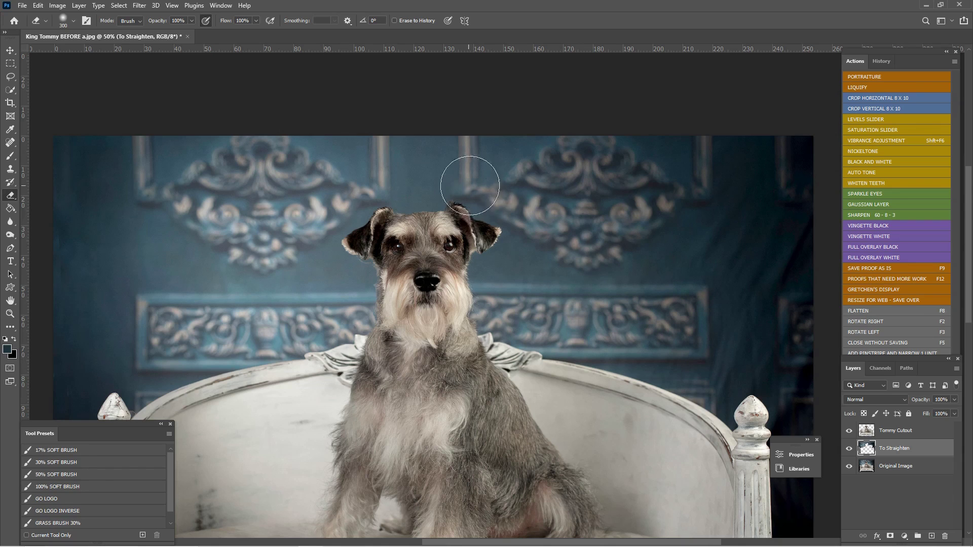
key("bracketright")
key("bracketright")
key("bracketright")
key("bracketright")
key("bracketright")
mouse_move(603, 211)
left_mouse_down()
mouse_move(571, 170)
mouse_move(522, 142)
left_mouse_up()
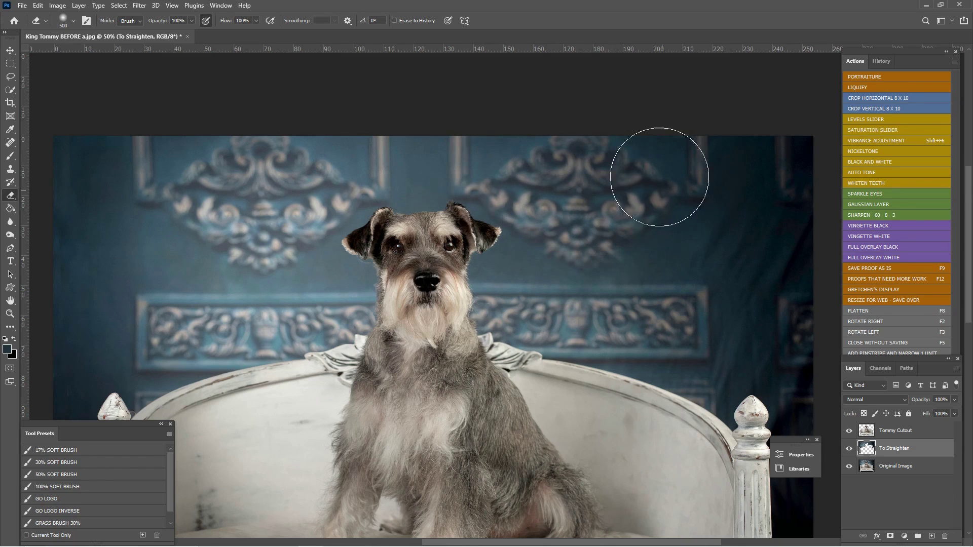
- Reduce the eraser to 300 px and erase the shifted layer over the upper ornament to the left of the dog
key("bracketleft")
key("bracketleft")
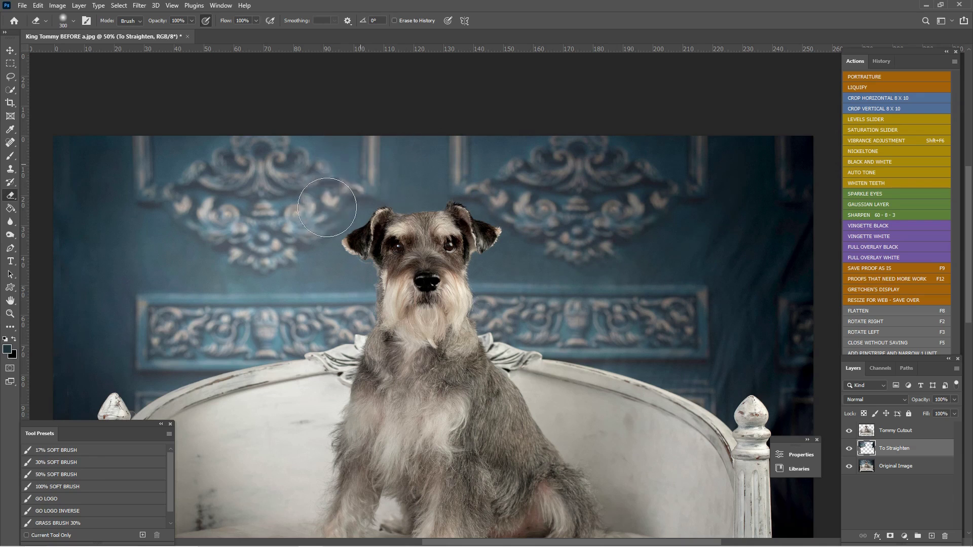
mouse_move(263, 234)
left_mouse_down()
mouse_move(211, 202)
mouse_move(155, 208)
mouse_move(136, 166)
mouse_move(135, 183)
mouse_move(150, 158)
mouse_move(246, 186)
left_mouse_up()
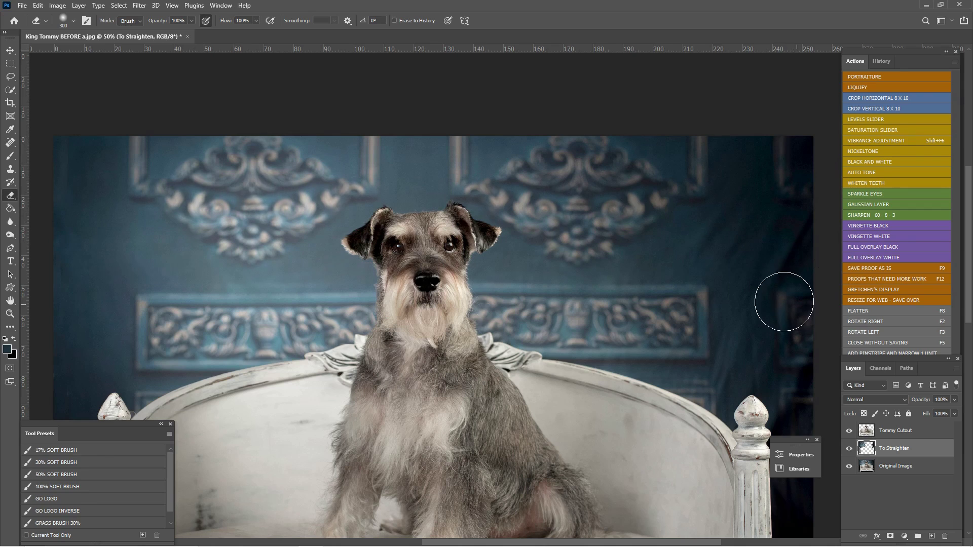
- Compare the backdrop with and without the To Straighten layer, examining the carved panels and the bed's left side
left_click(850, 449)
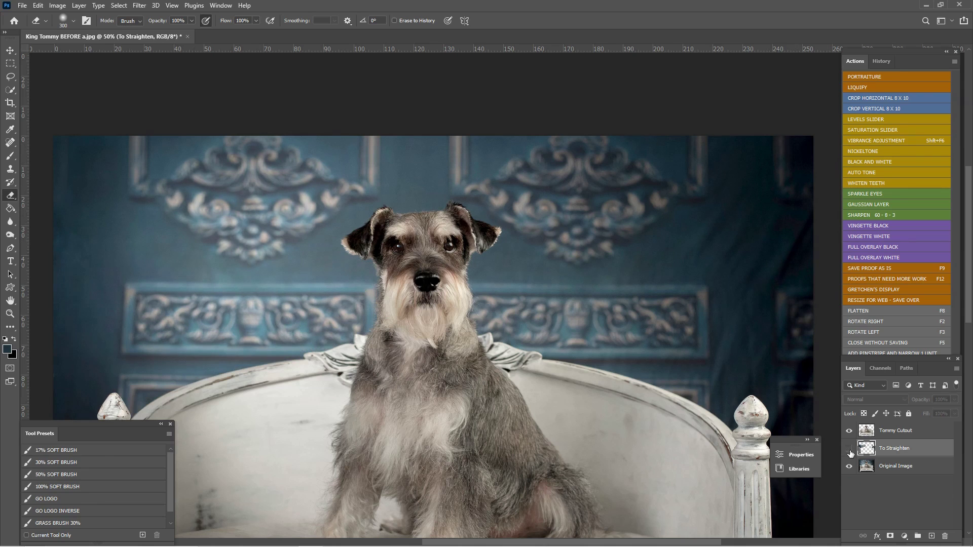
left_click(850, 449)
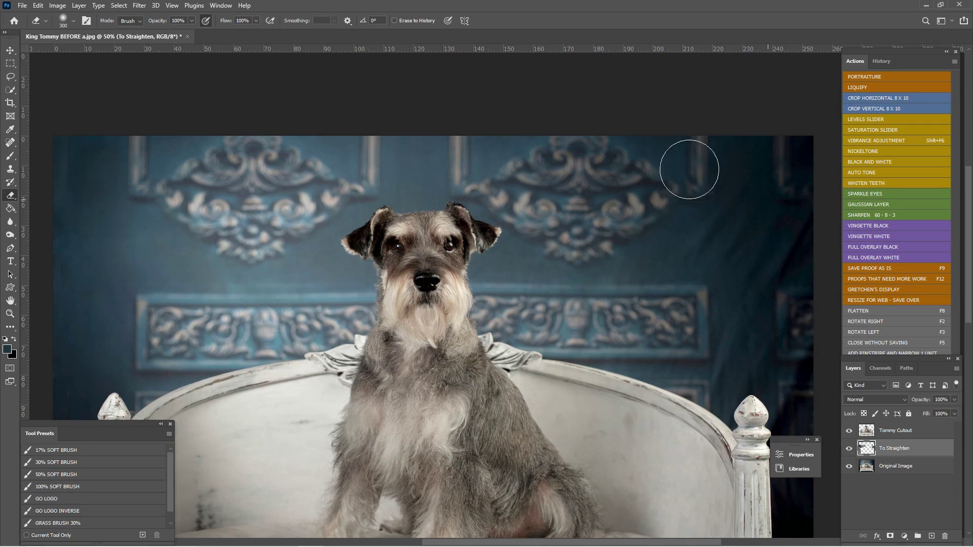
left_click(849, 452)
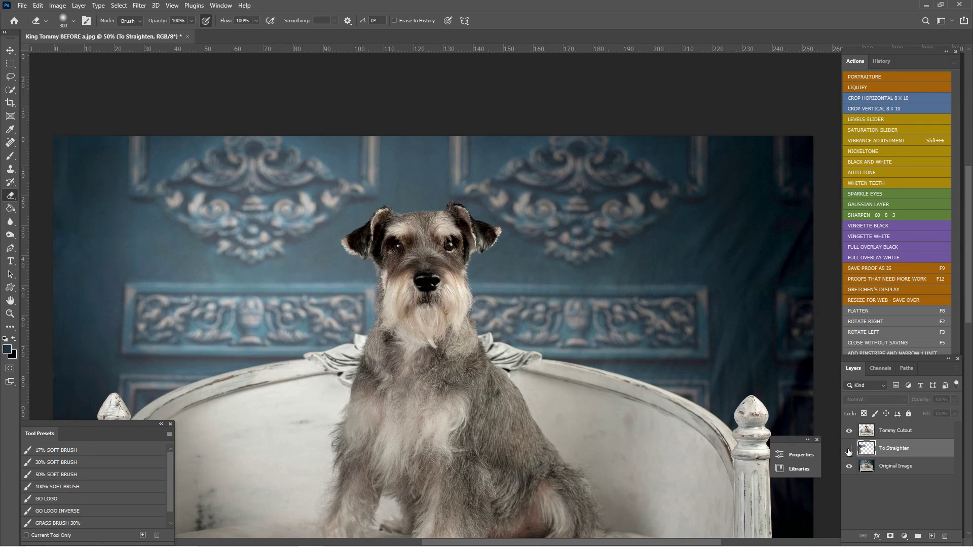
left_click(850, 452)
left_click(850, 452)
left_click(849, 452)
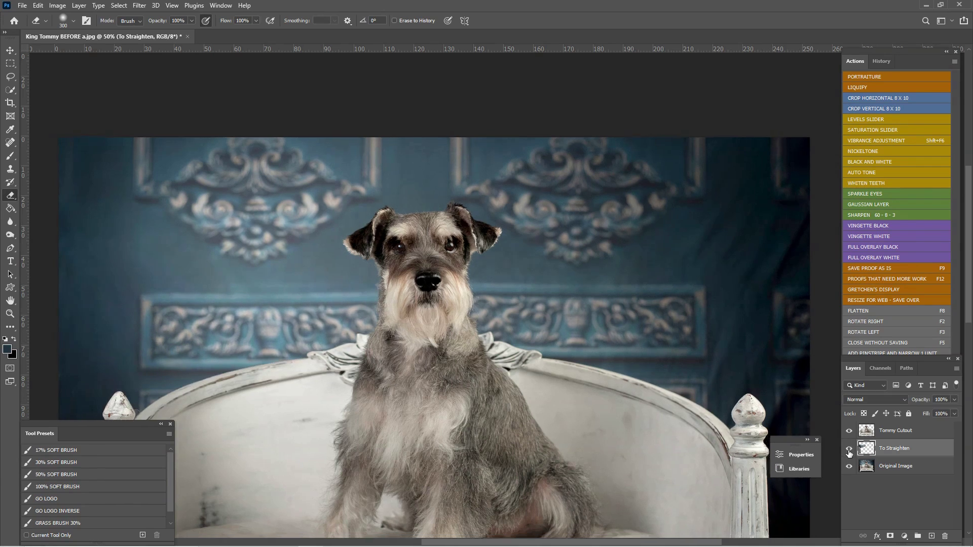
scroll(537, 460, "down", 1)
scroll(423, 358, "up", 2)
left_click_drag(424, 358, 528, 348)
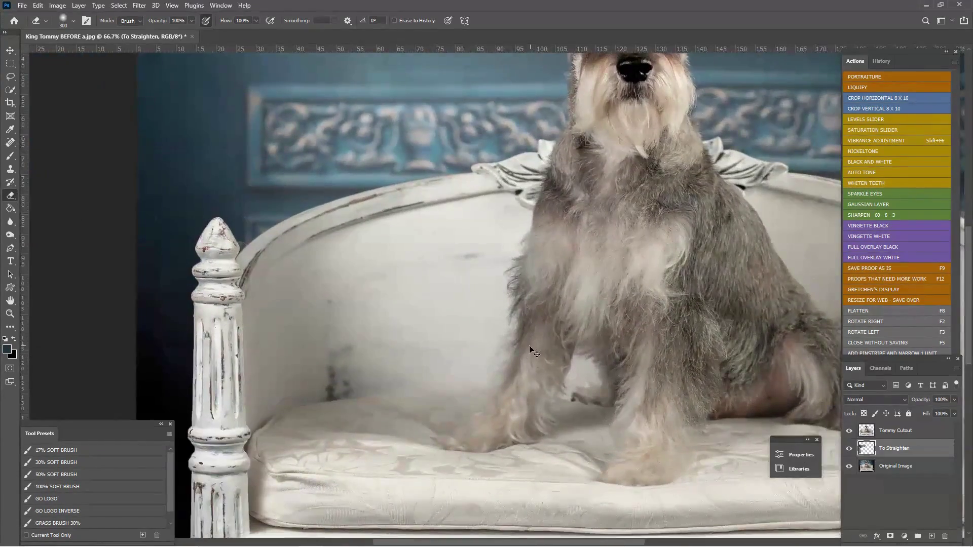
scroll(482, 373, "up", 2)
scroll(517, 424, "down", 2)
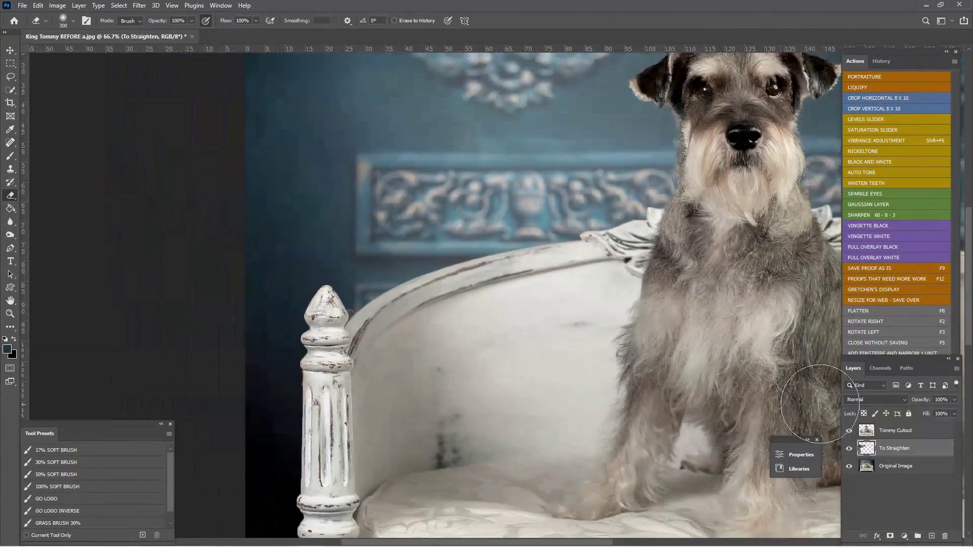
key("ctrl+minus")
left_click(850, 451)
left_click(850, 450)
- Examine the blended backdrop around the bed's left post, the floor edge and the carved panels on both sides of the dog
key("bracketleft")
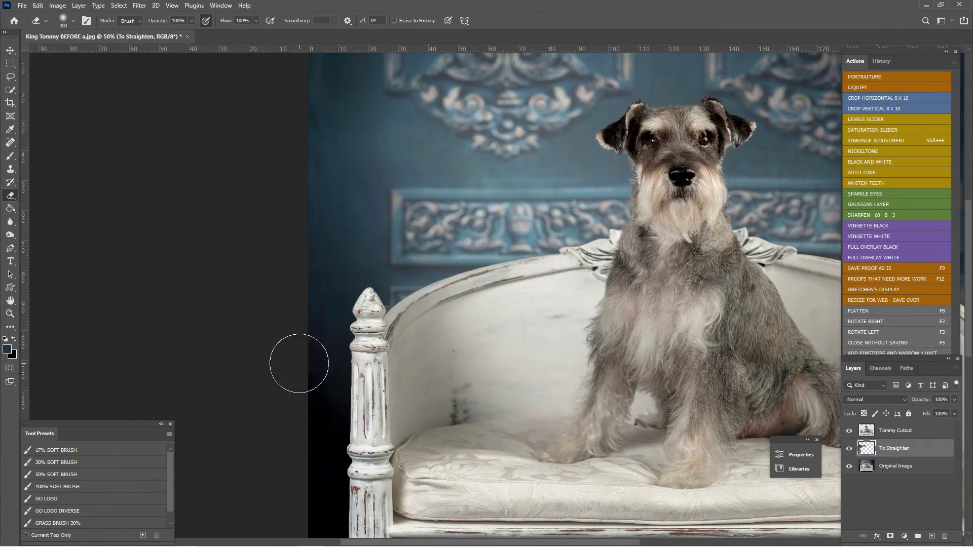
left_click_drag(304, 510, 242, 267)
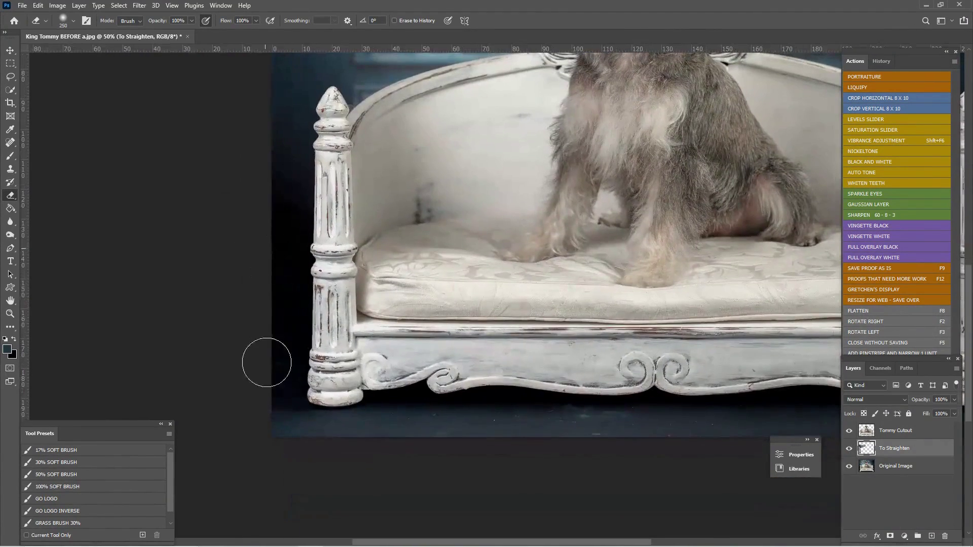
scroll(220, 350, "up", 5)
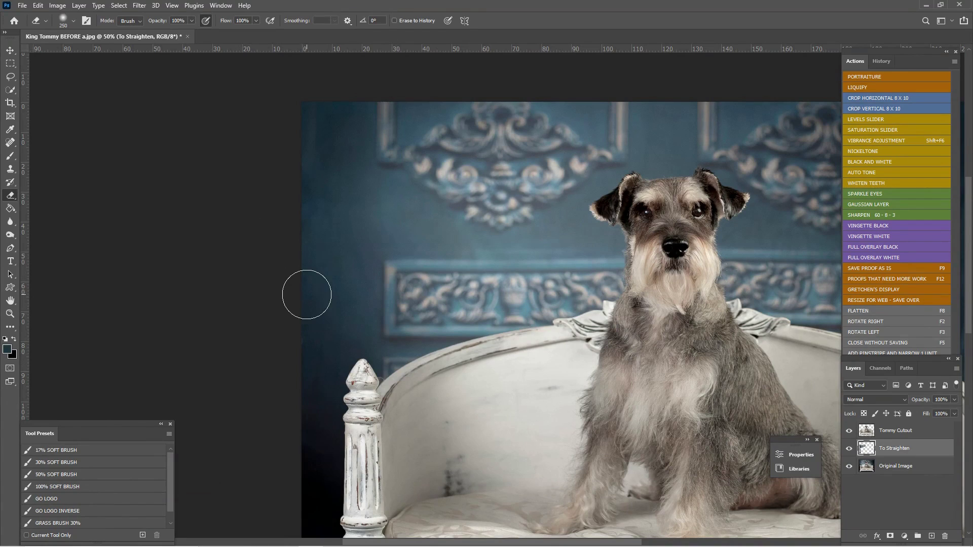
key("space")
key("space")
mouse_move(520, 271)
left_mouse_down()
mouse_move(278, 217)
mouse_move(505, 454)
mouse_move(521, 355)
mouse_move(569, 278)
left_mouse_up()
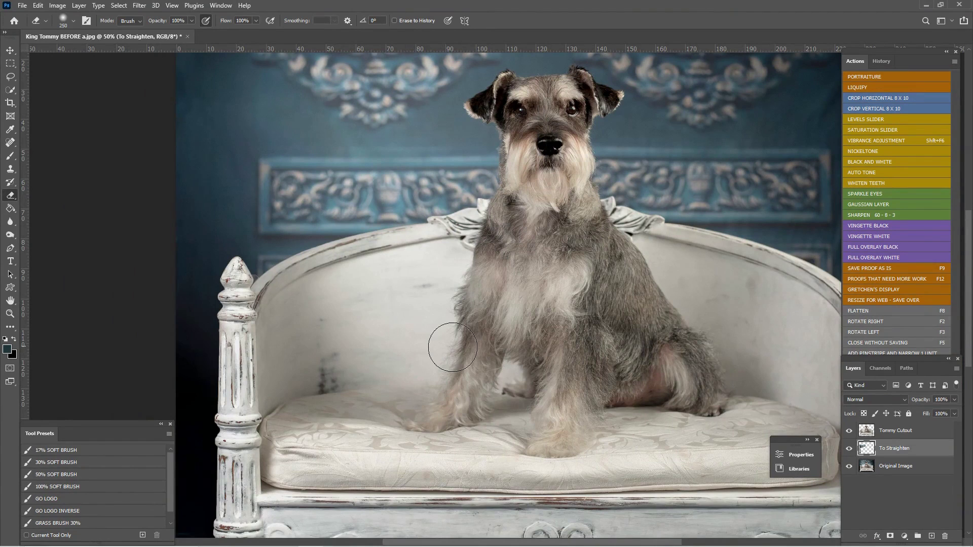
key("bracketright")
key("bracketright")
key("bracketleft")
key("ctrl+minus")
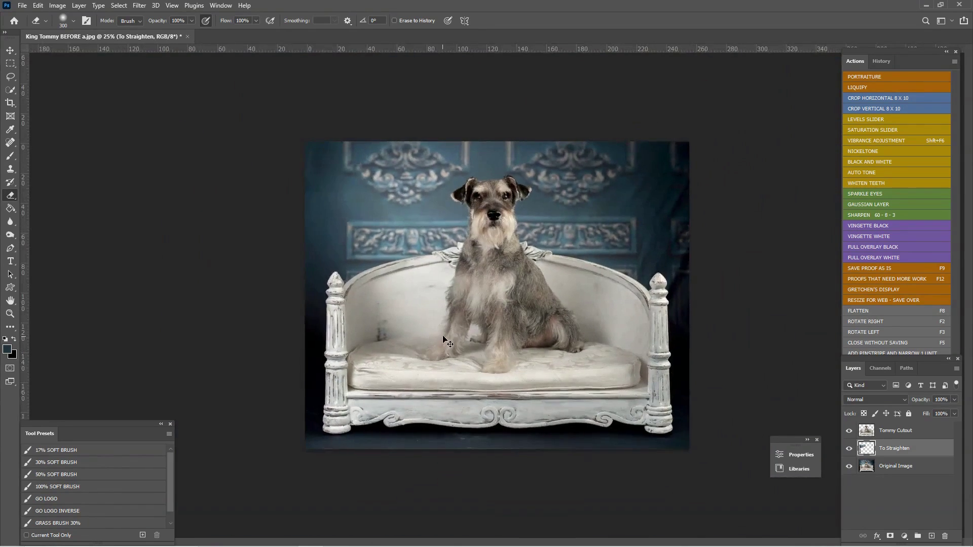
- Try erasing around the finial of the bed's left post with a small eraser, and undo the stroke
key("bracketleft")
key("bracketleft")
key("bracketleft")
key("bracketleft")
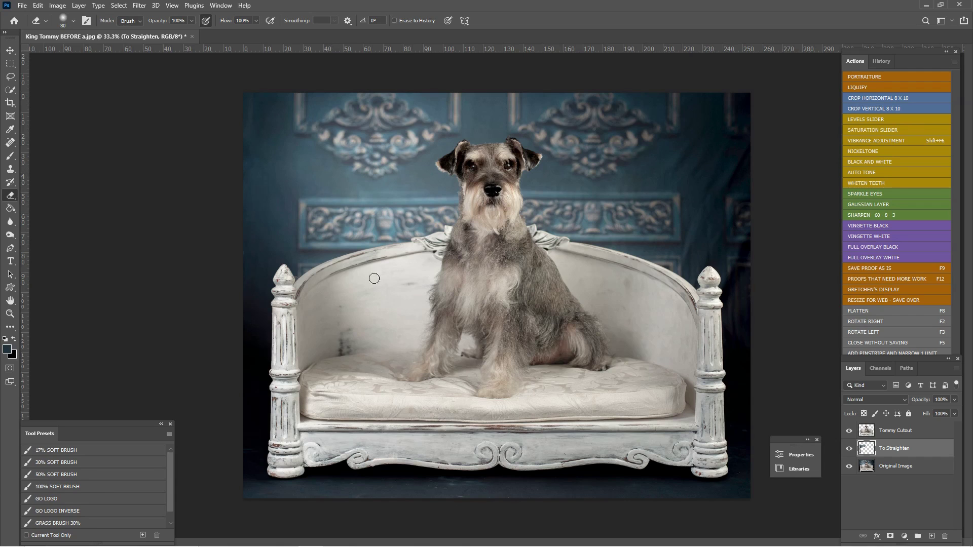
key("ctrl+plus")
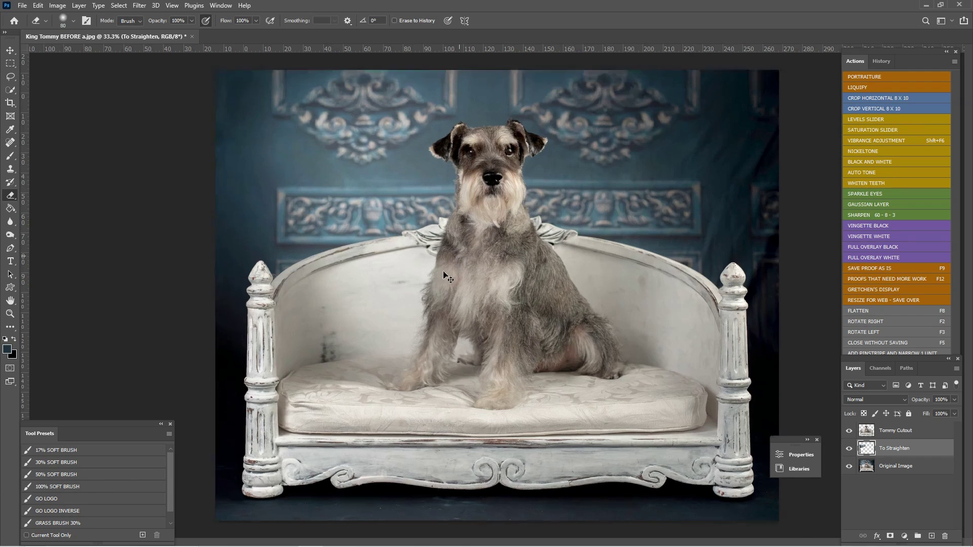
key("ctrl+plus")
key("ctrl+plus")
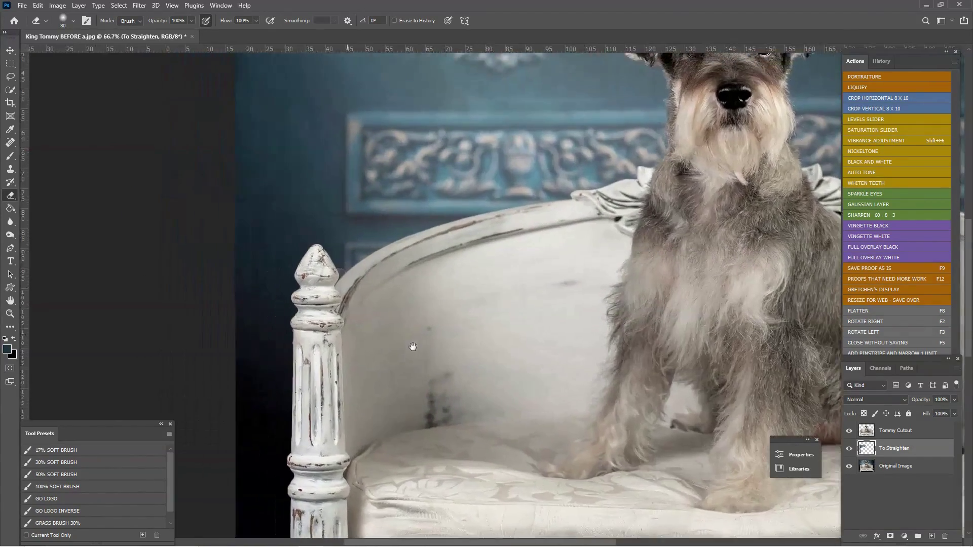
key("bracketleft")
key("bracketleft")
key("bracketleft")
key("bracketleft")
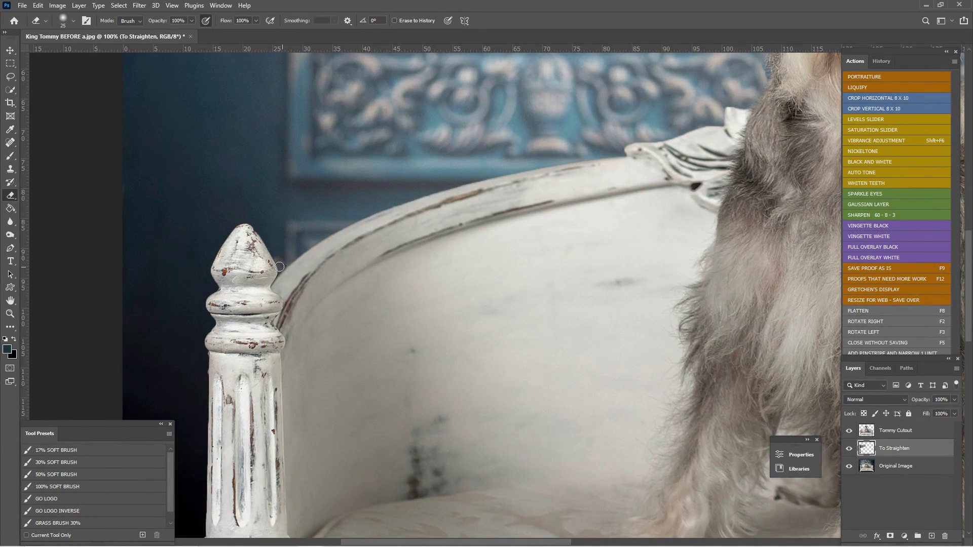
key("bracketright")
mouse_move(276, 256)
left_mouse_down()
mouse_move(270, 217)
mouse_move(318, 213)
mouse_move(236, 237)
left_mouse_up()
key("ctrl+z")
key("bracketleft")
key("bracketleft")
key("bracketleft")
- Merge the To Straighten and Original Image layers into one layer beneath the Tommy Cutout layer
left_click_drag(572, 273, 472, 404)
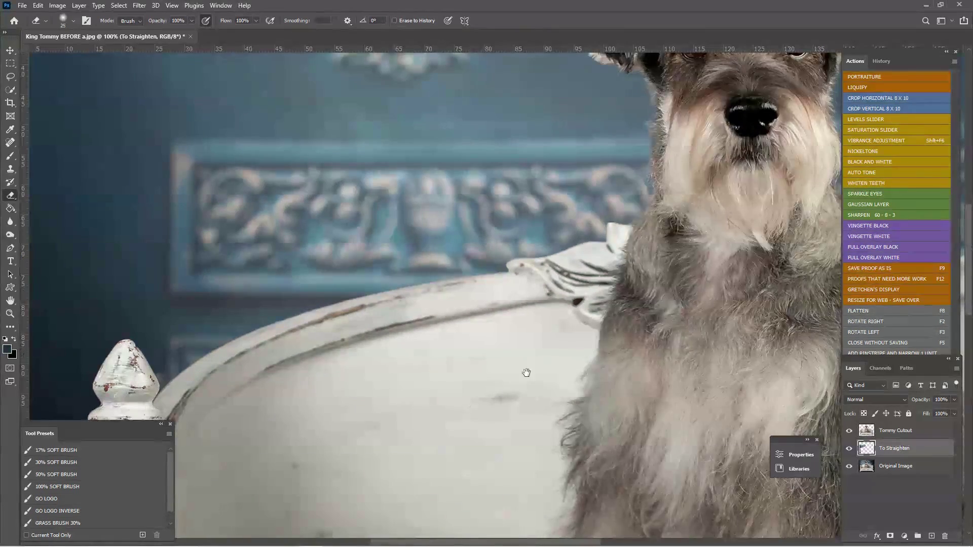
scroll(550, 367, "down", 5)
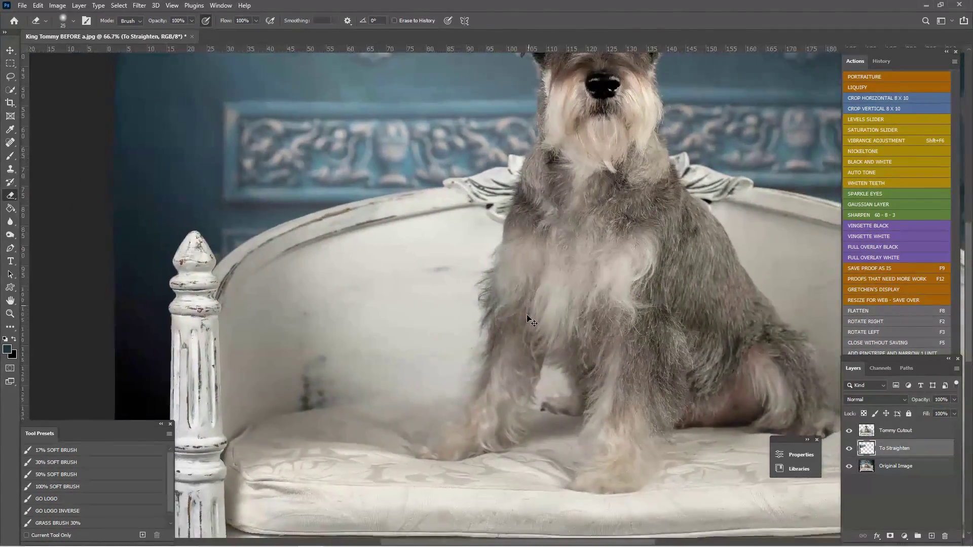
scroll(544, 328, "down", 1)
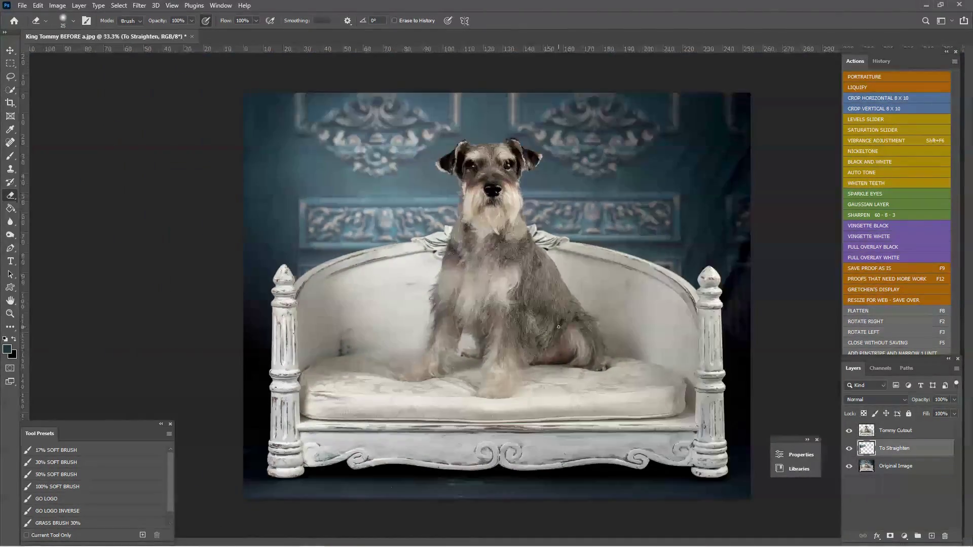
left_click(928, 470, "shift")
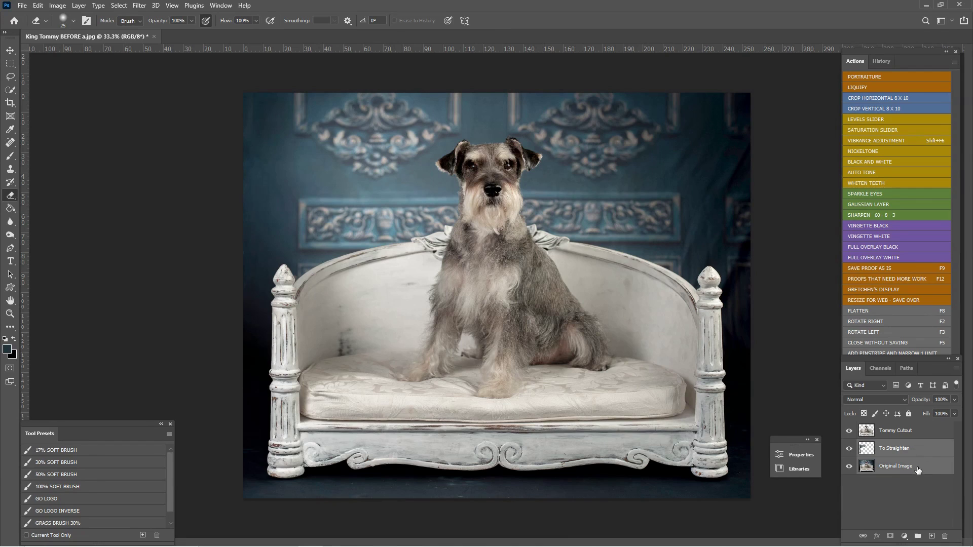
right_click(917, 470)
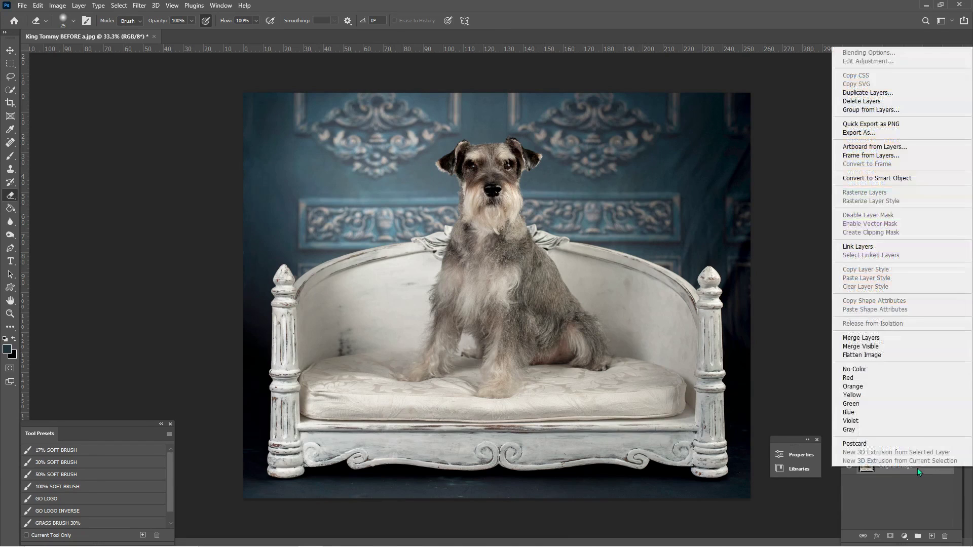
left_click(904, 340)
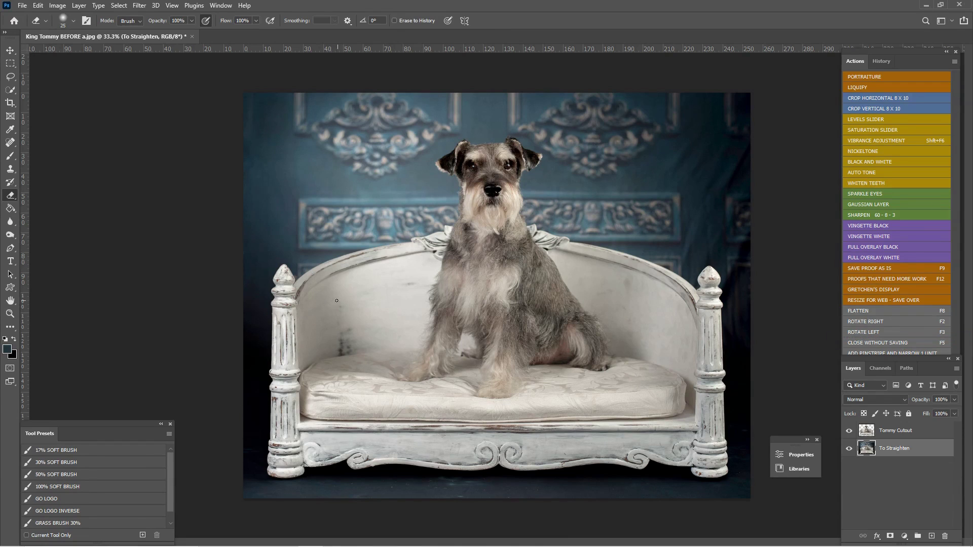
- Switch to the Clone Stamp tool for the backdrop near the bed's left post and enlarge its brush to 45 px
scroll(337, 301, "up", 4)
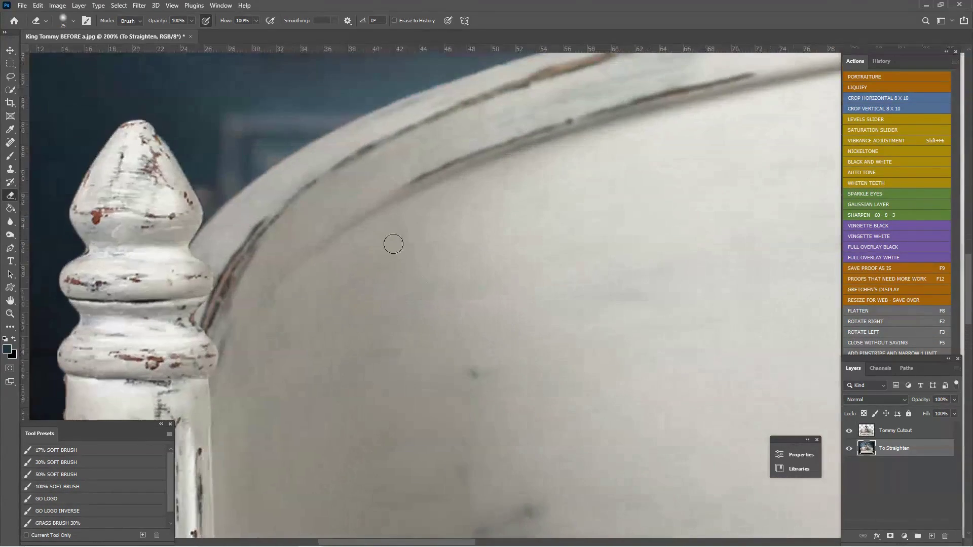
scroll(369, 234, "down", 1)
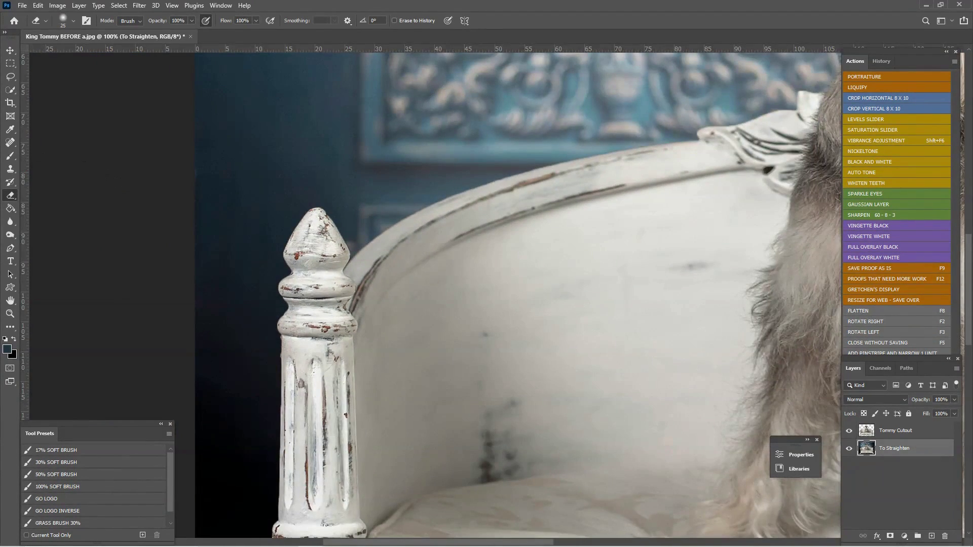
left_click(10, 169)
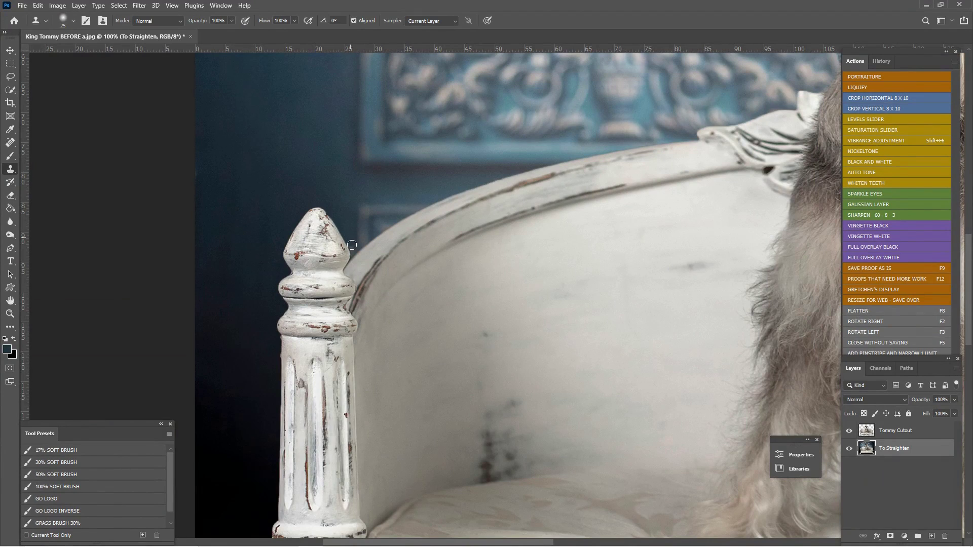
scroll(347, 209, "up", 5)
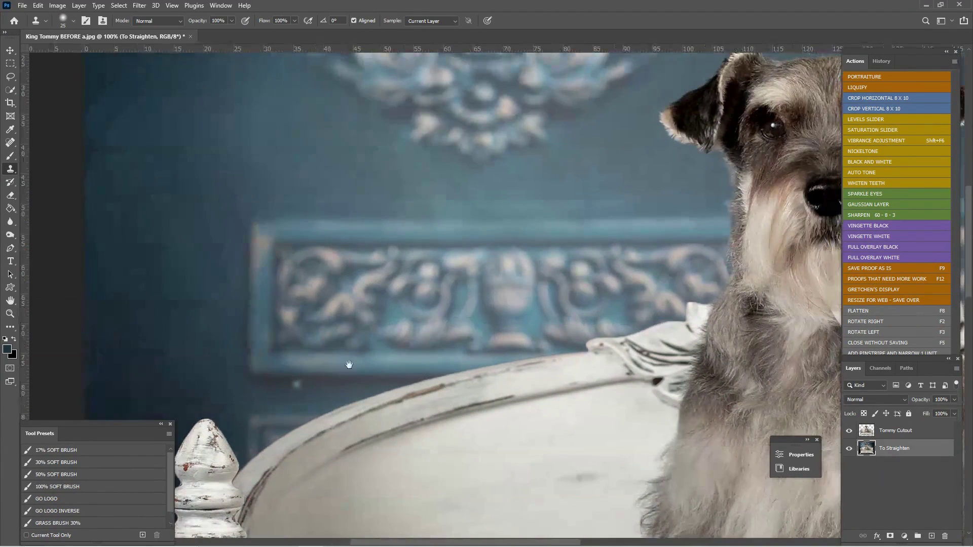
key("bracketright")
- Set the Clone Stamp to Darken mode at 26% opacity with a 60 px brush, and review the whole image
left_click(175, 24)
left_click(172, 105)
left_click(181, 21)
left_click(158, 61)
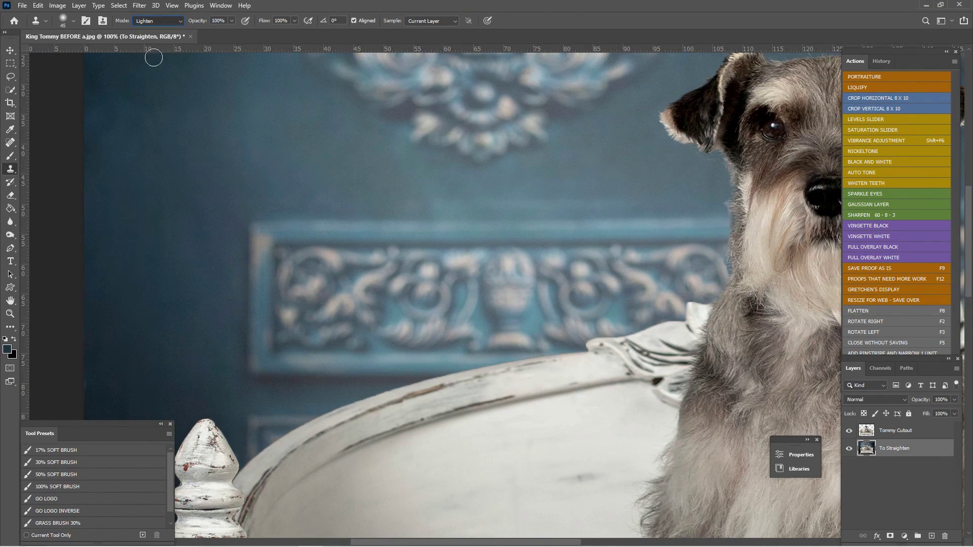
left_click_drag(230, 21, 197, 35)
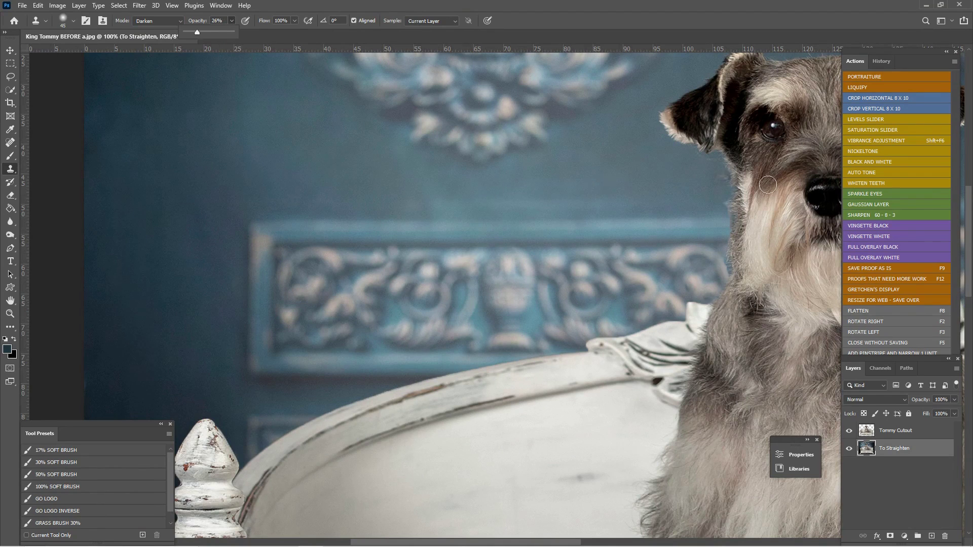
key("bracketright")
key("bracketright")
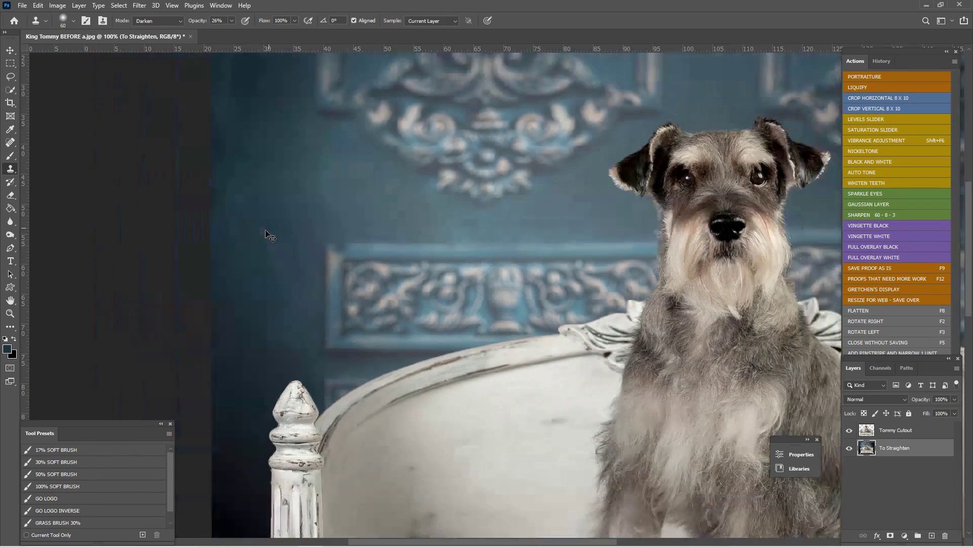
key("ctrl+minus")
key("ctrl+minus")
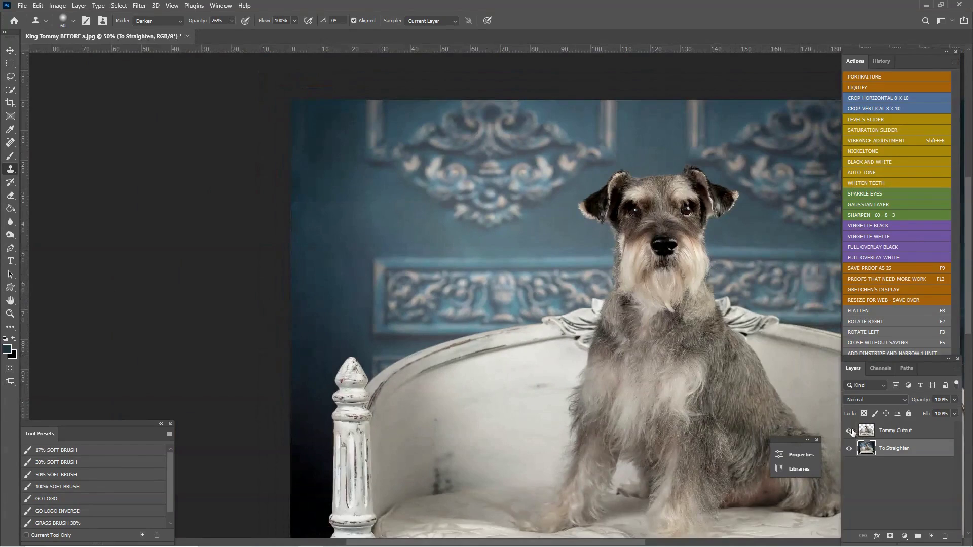
key("ctrl+minus")
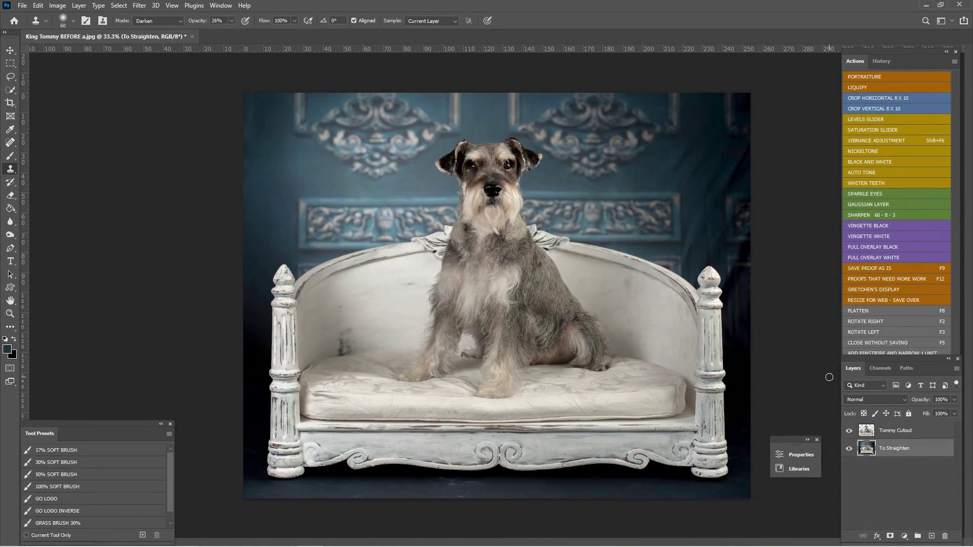